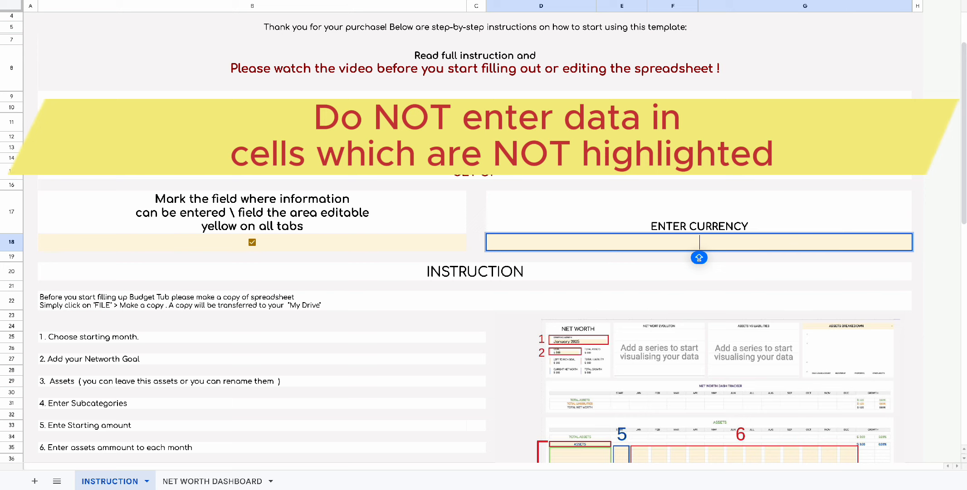
# Set $ as the currency in the set-up area of the INSTRUCTION sheet
pyautogui.write('$')
pyautogui.click(917, 314)
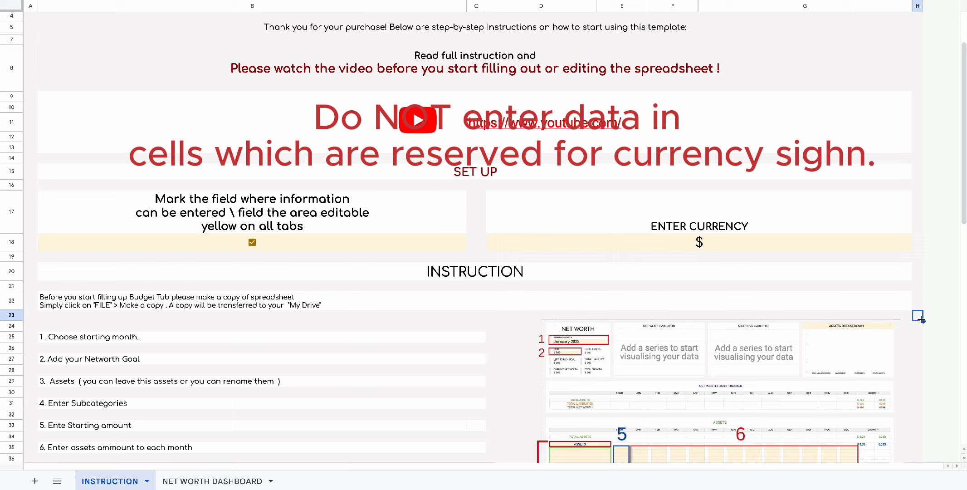
# Duplicate the NET WORTH DASHBOARD sheet and hide the copy
pyautogui.click(211, 481)
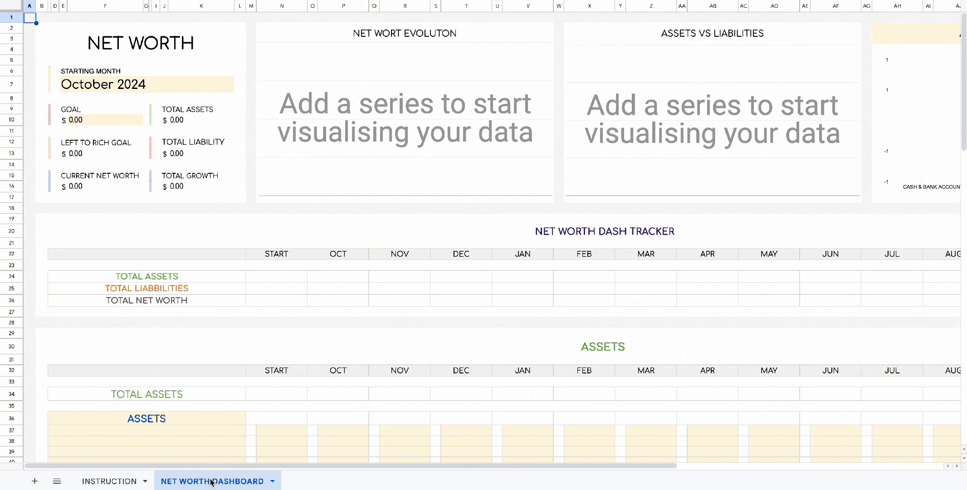
pyautogui.click(272, 481)
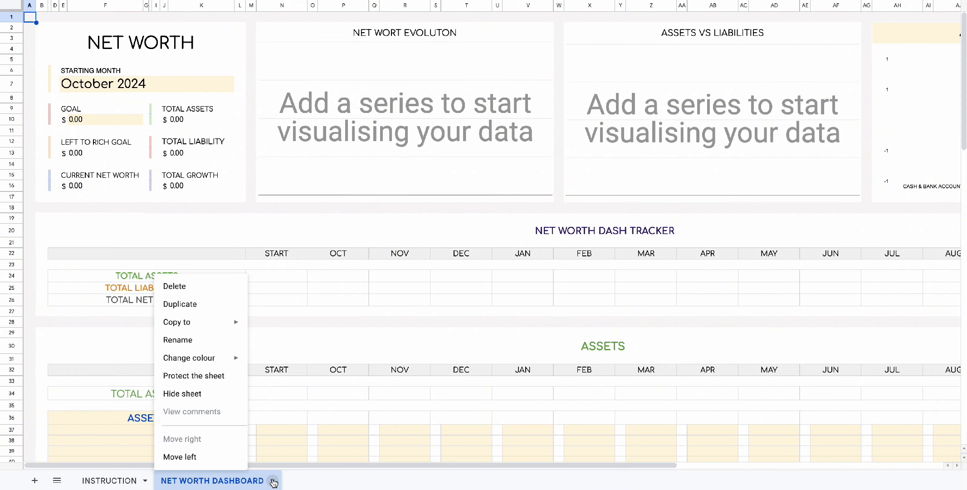
pyautogui.click(223, 308)
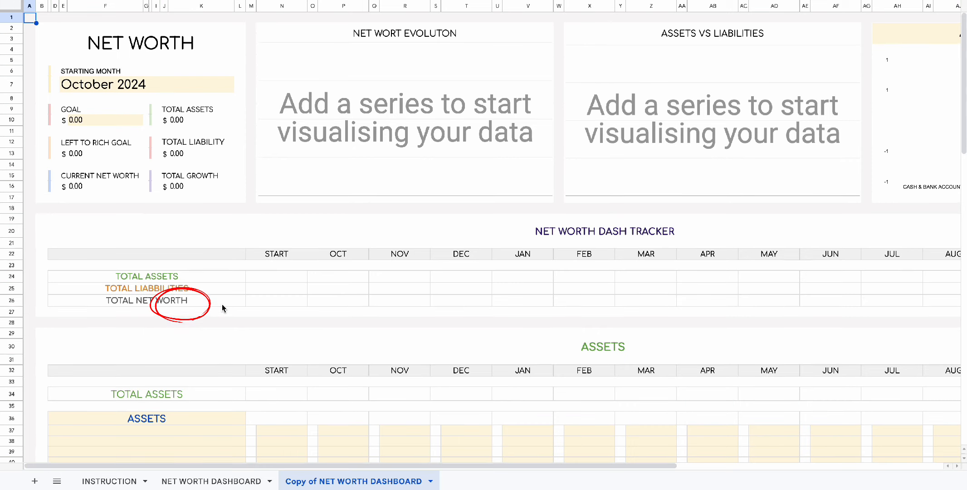
pyautogui.click(430, 483)
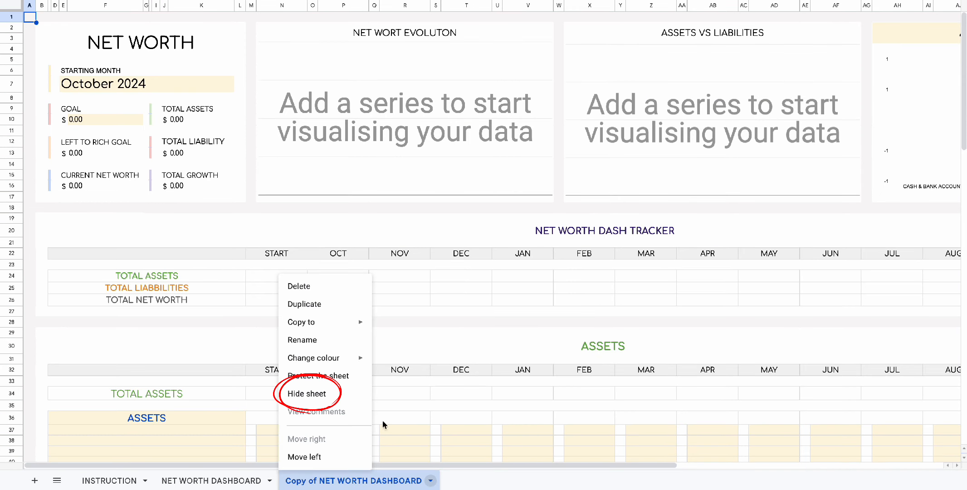
pyautogui.click(342, 393)
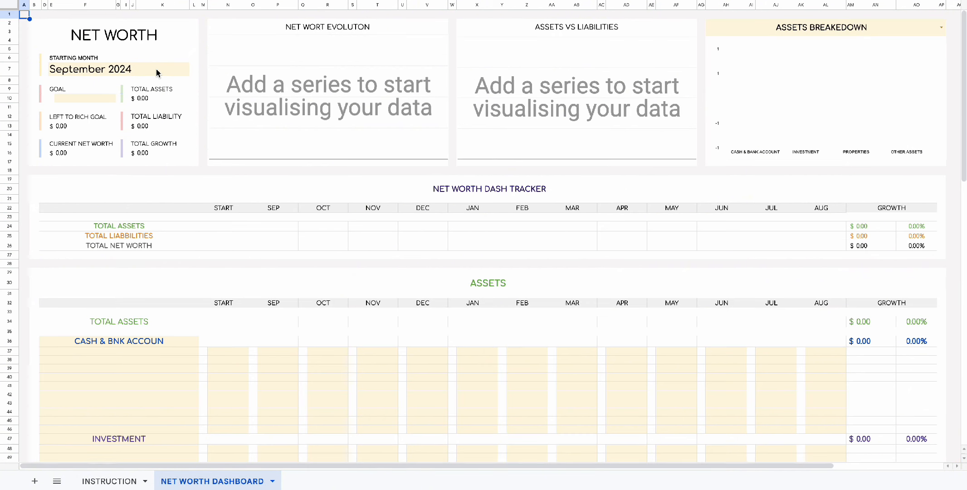
# Set the dashboard's starting month to July 2024 by picking the 1st of July as its date
pyautogui.click(154, 70)
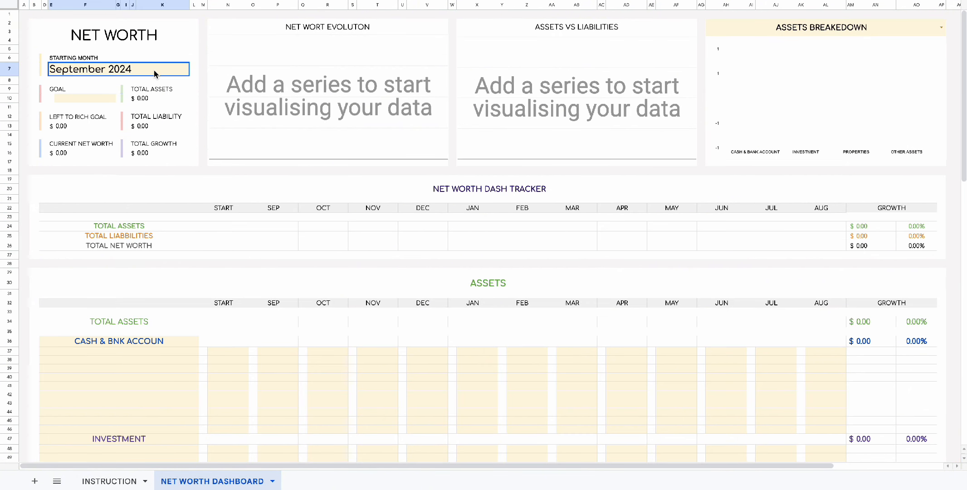
pyautogui.doubleClick(154, 70)
pyautogui.click(153, 87)
pyautogui.click(153, 87)
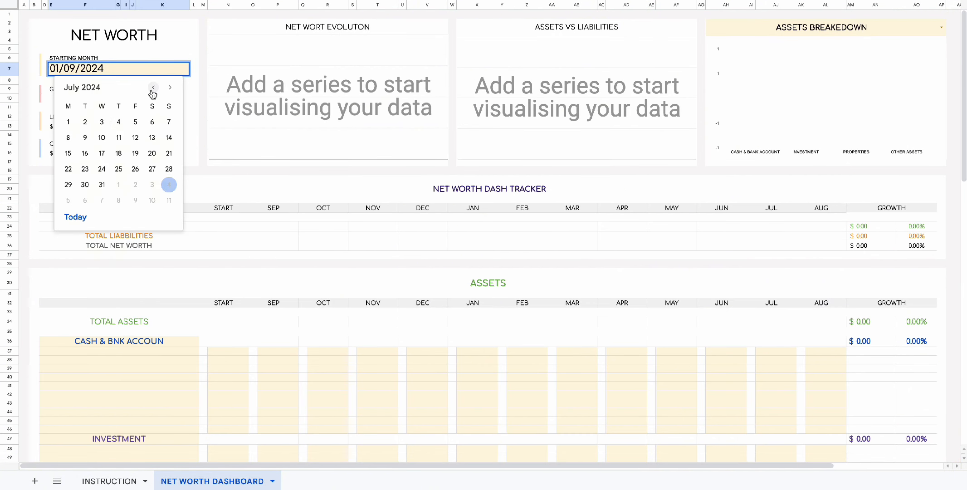
pyautogui.click(68, 122)
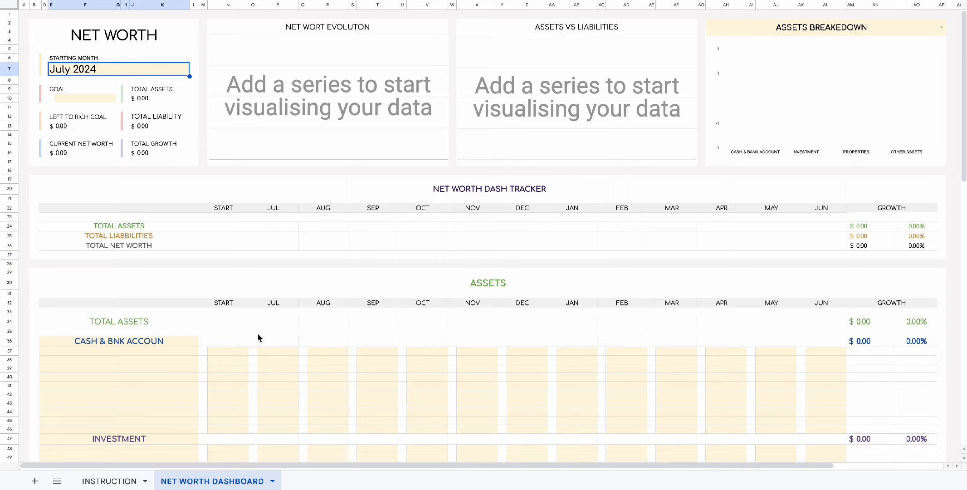
# Enter a test amount of 100 for July in the first row below the CASH & BNK ACCOUN heading
pyautogui.click(278, 307)
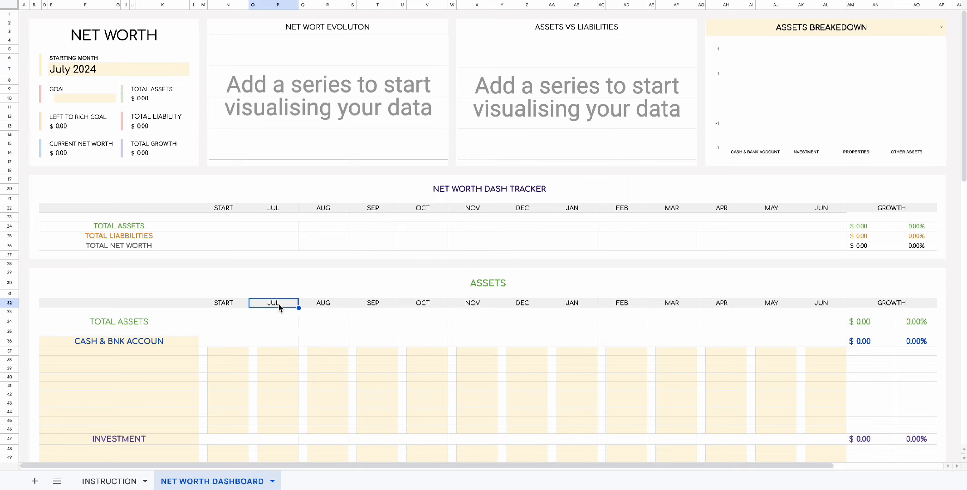
pyautogui.click(277, 356)
pyautogui.write('100')
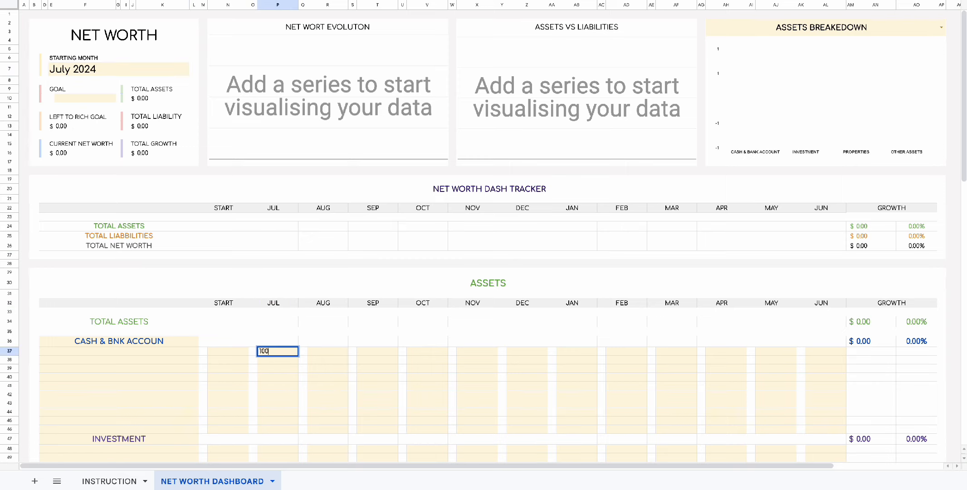
pyautogui.click(279, 406)
pyautogui.click(274, 303)
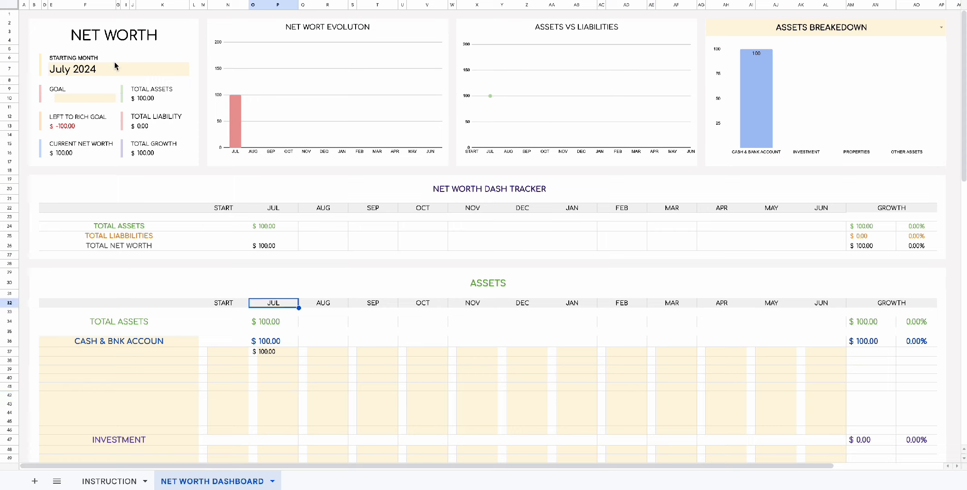
# Change the dashboard's starting month to September 2024 by picking the 1st of September as its date
pyautogui.click(117, 68)
pyautogui.doubleClick(117, 68)
pyautogui.click(170, 88)
pyautogui.click(170, 87)
pyautogui.click(169, 121)
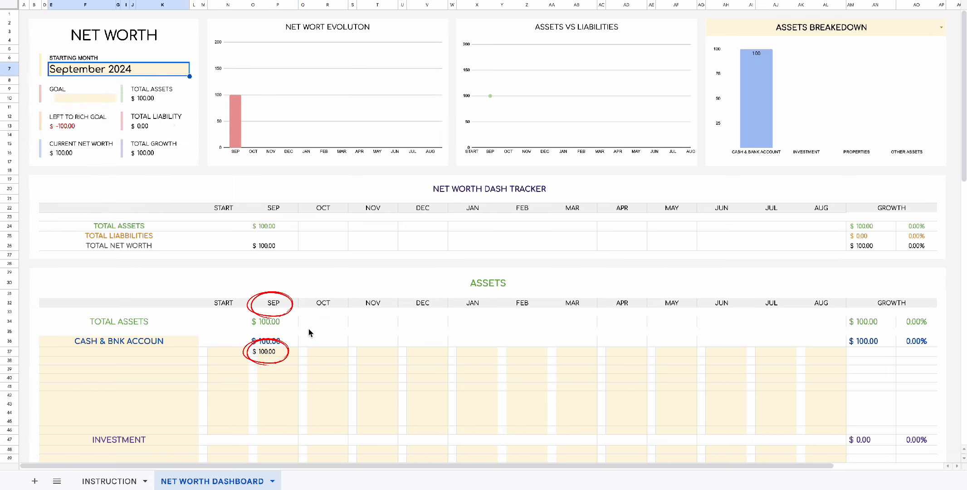
# Clear the September test amount from the first row below the CASH & BNK ACCOUN heading
pyautogui.click(282, 308)
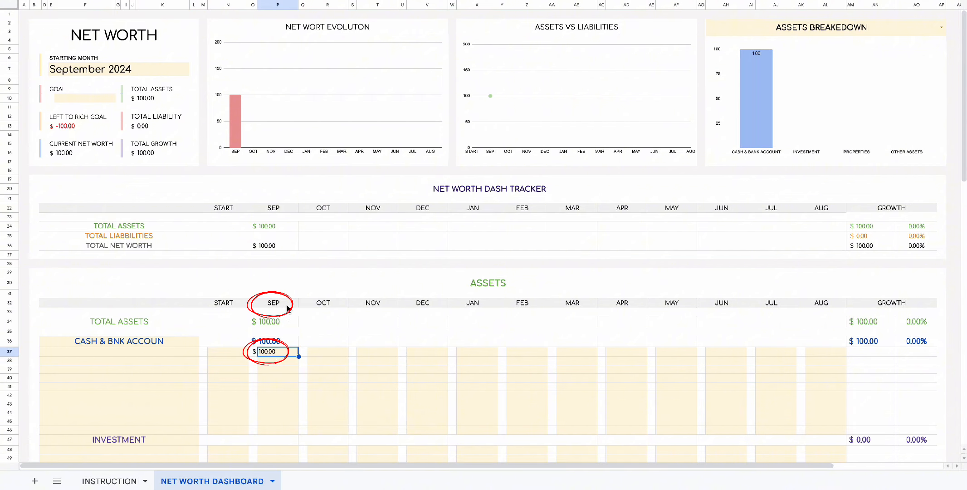
pyautogui.click(290, 352)
pyautogui.press('Delete')
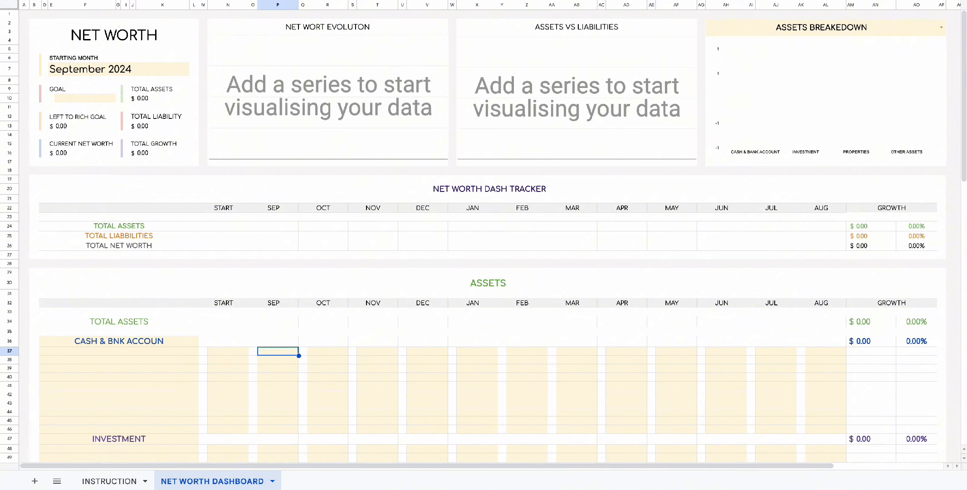
# Set the net worth goal to 120000
pyautogui.click(70, 97)
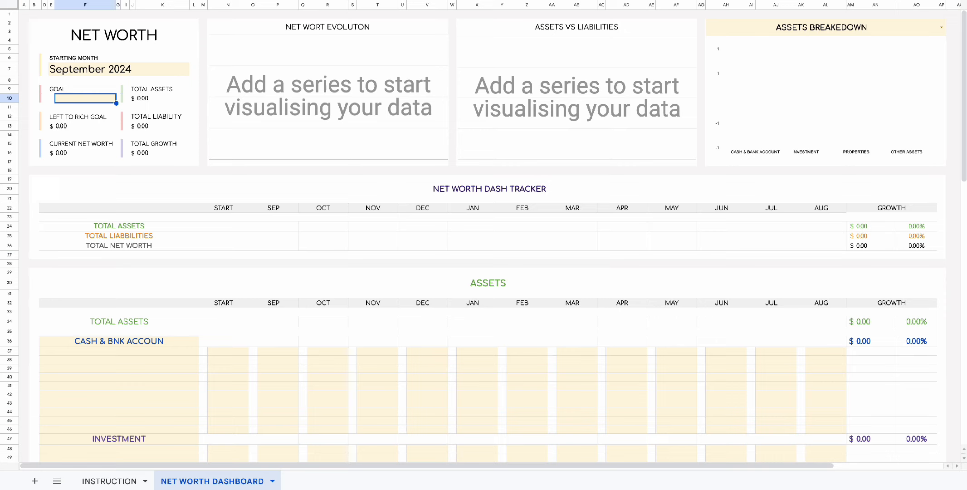
pyautogui.doubleClick(70, 97)
pyautogui.write('120000')
pyautogui.click(153, 353)
# Rename the BUSSINESS PROPERTIES asset category to PROPERTIES
pyautogui.scroll(-3, 153, 349)
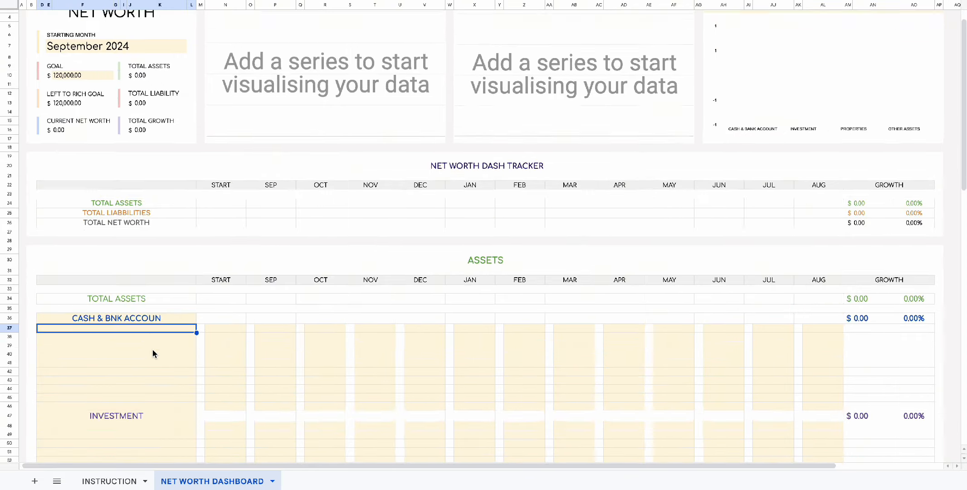
pyautogui.scroll(-3, 153, 350)
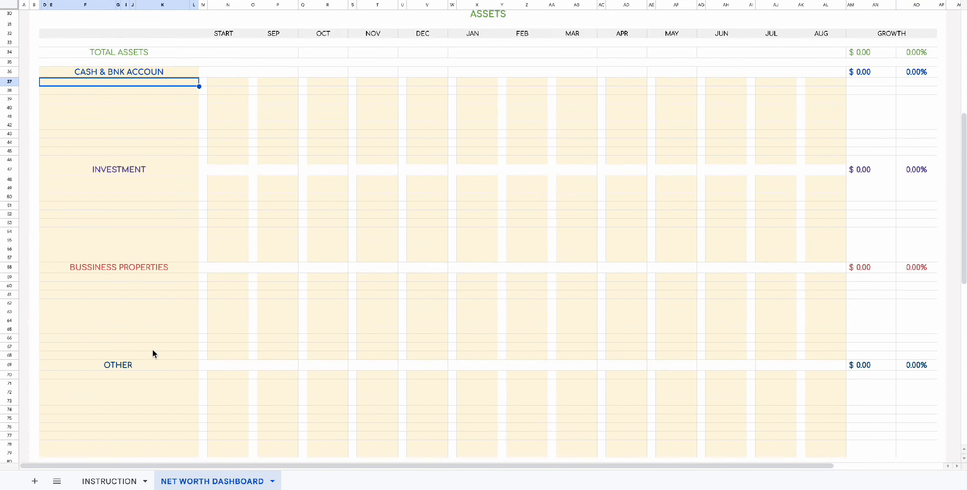
pyautogui.click(103, 75)
pyautogui.click(113, 171)
pyautogui.click(117, 270)
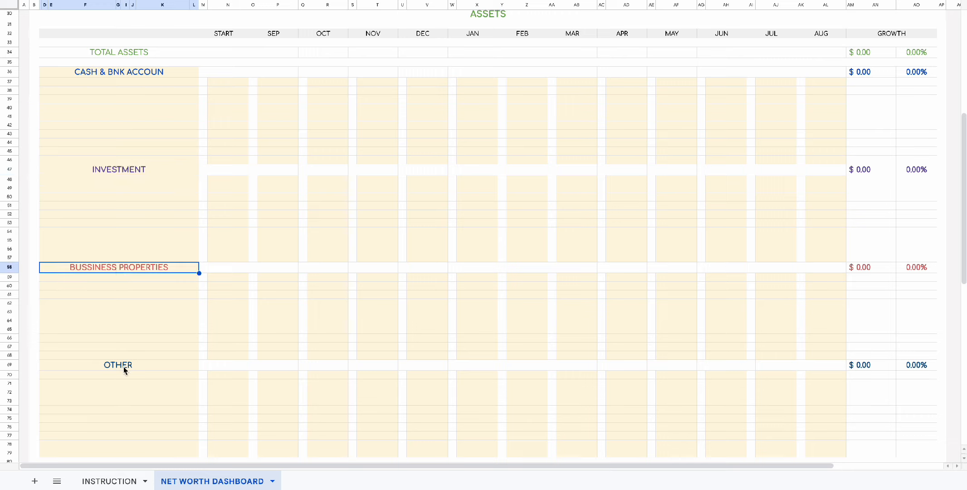
pyautogui.click(126, 366)
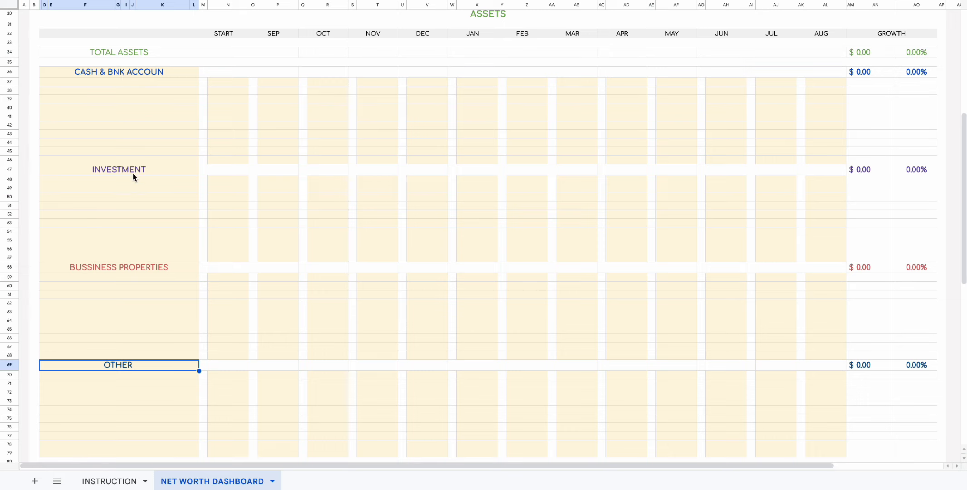
pyautogui.click(147, 268)
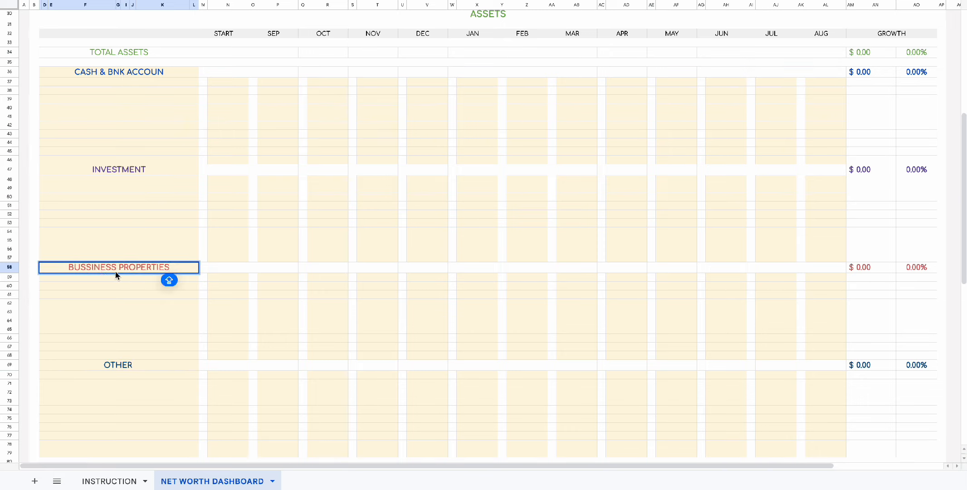
pyautogui.doubleClick(100, 268)
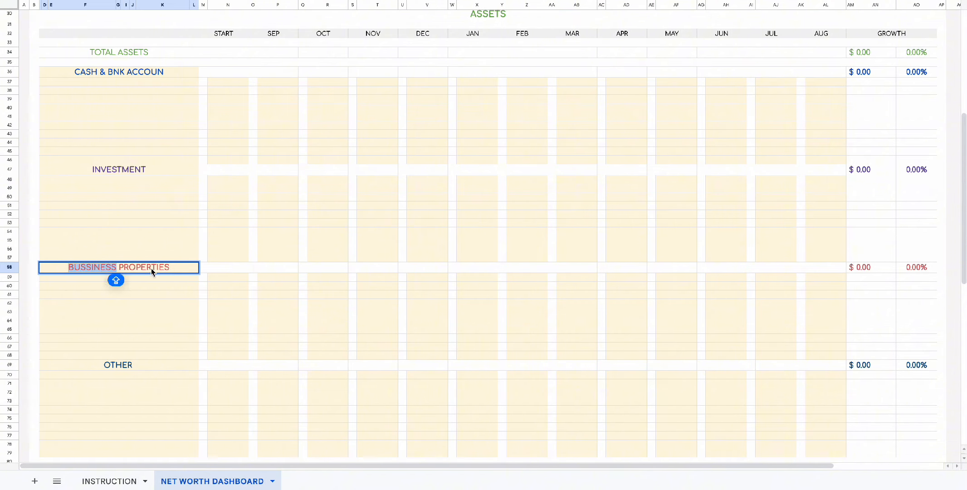
pyautogui.press('BackSpace')
pyautogui.click(167, 285)
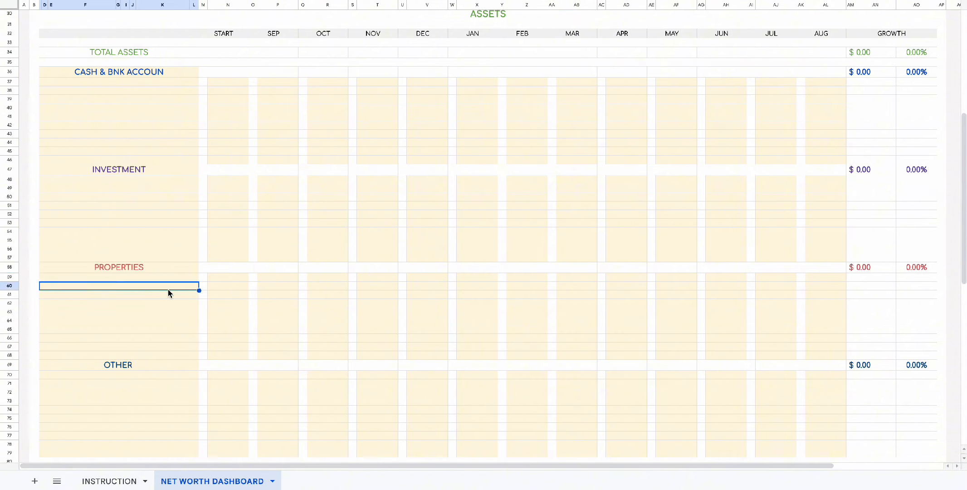
# Rename the OTHER asset category to PERSONAL PROPERTIES
pyautogui.click(121, 364)
pyautogui.doubleClick(120, 365)
pyautogui.write('P')
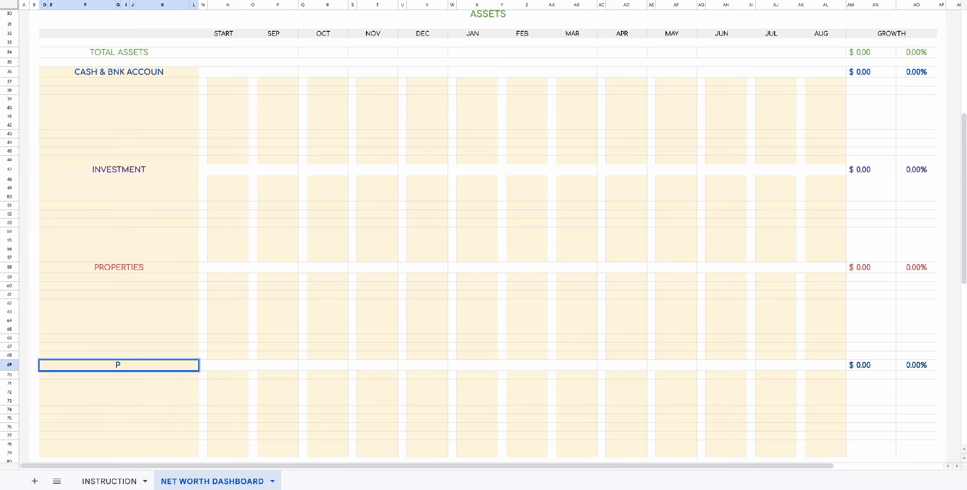
pyautogui.write('ERSONAL PROPER')
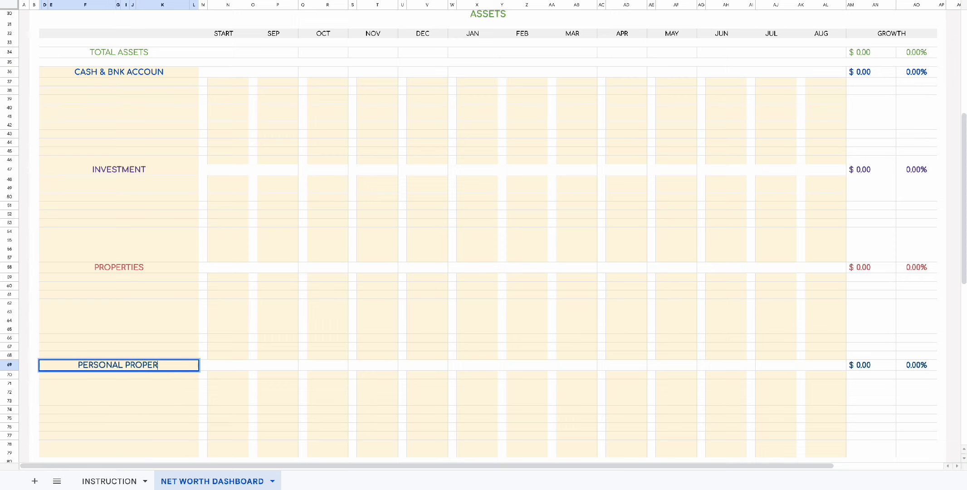
pyautogui.write('TIES')
# List Cash, Bank Account 1, Bank Account 2 and Bank Account 3 as subcategories under CASH & BNK ACCOUN
pyautogui.click(155, 82)
pyautogui.write('Cash')
pyautogui.press('Return')
pyautogui.write('Bank Account 1')
pyautogui.press('Return')
pyautogui.write('Bank Account 2')
pyautogui.press('Return')
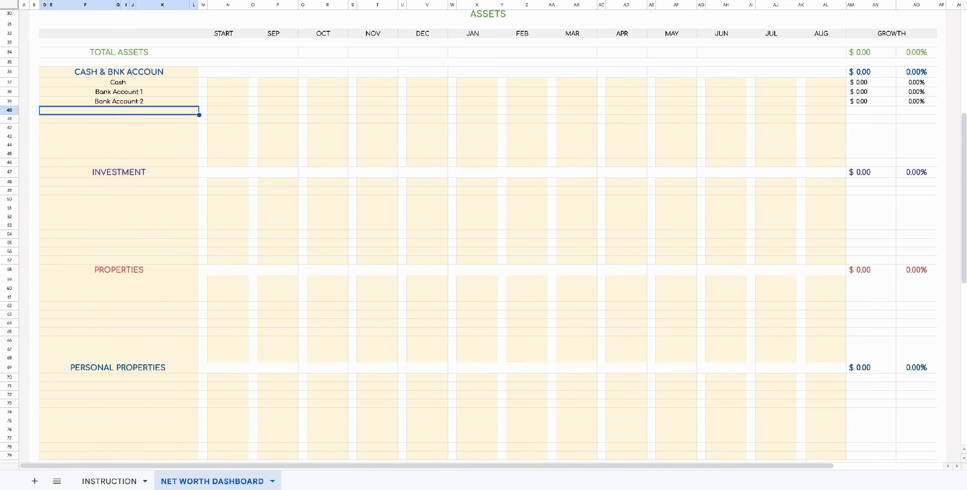
pyautogui.write('Bank Account 3')
# List Crypto, Stock Market and Startup as subcategories under INVESTMENT
pyautogui.click(119, 182)
pyautogui.write('Crypto')
pyautogui.press('Return')
pyautogui.write('Stock Market')
pyautogui.press('Return')
pyautogui.write('Startup')
# List Newland av, Laburnum AV, Tara court and Park Avenue as subcategories under PROPERTIES
pyautogui.click(118, 281)
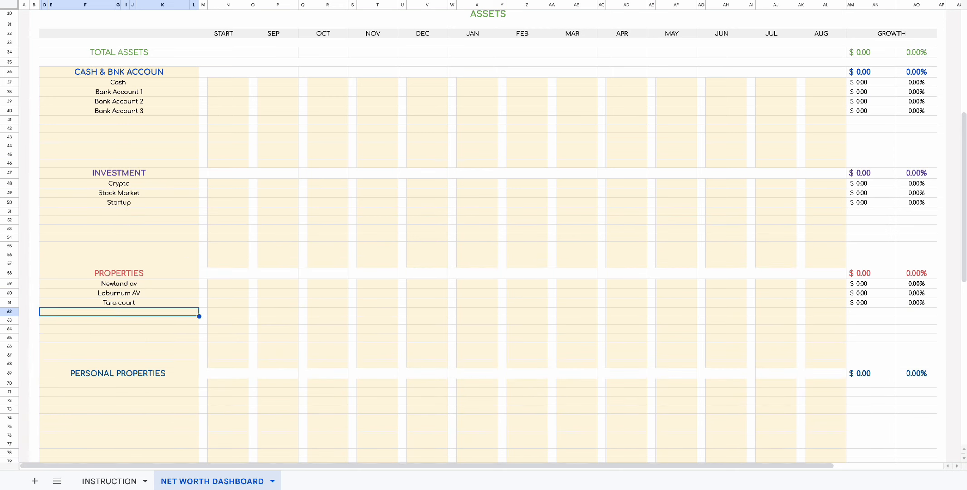
pyautogui.press('Return')
pyautogui.write('Park Avenue')
# List Person park flat, East P Flat and Florida Court as subcategories under PERSONAL PROPERTIES
pyautogui.click(195, 297)
pyautogui.write('Person park flat')
pyautogui.press('Return')
pyautogui.write('East P Flat')
pyautogui.press('Return')
pyautogui.write('Florida Court')
pyautogui.scroll(2, 483, 245)
pyautogui.click(24, 19)
pyautogui.moveTo(687, 476)
pyautogui.click(851, 473)
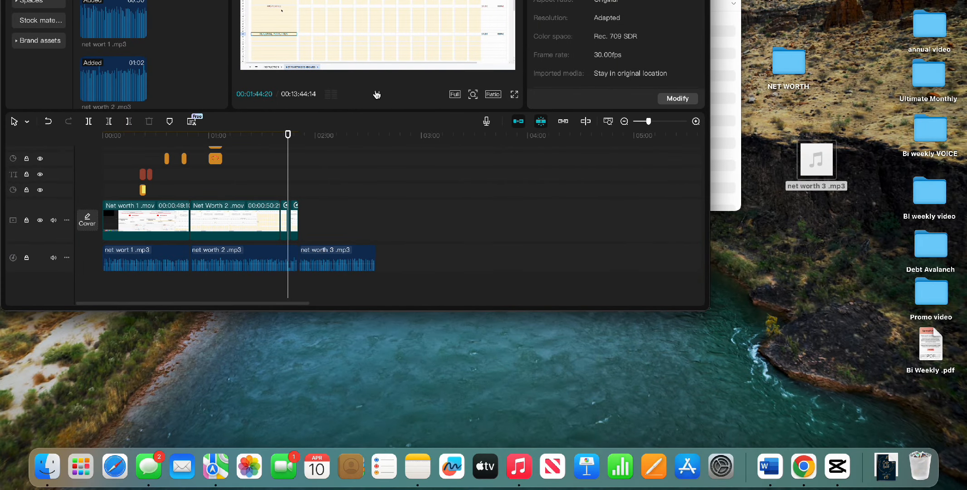
pyautogui.click(377, 94)
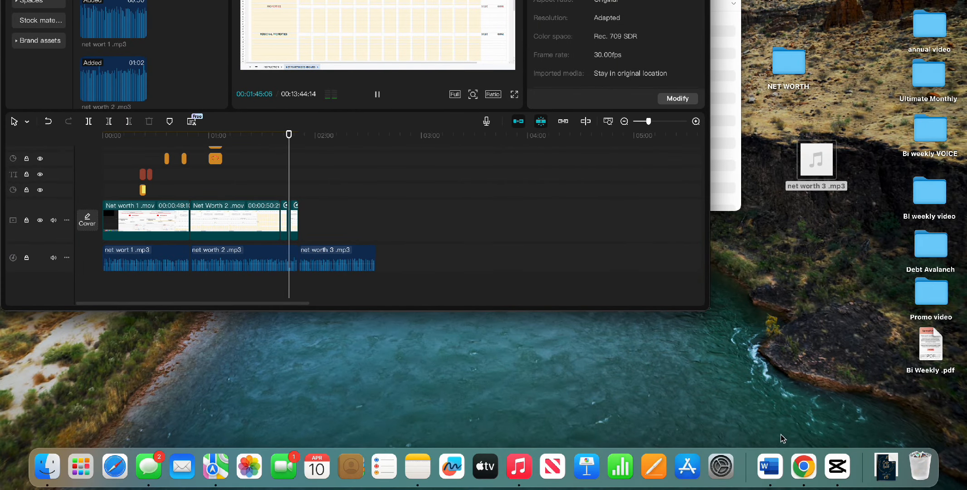
pyautogui.click(806, 478)
# Enter the START amounts: 1000 for Cash, 230 for Bank Account 1, 0 for Bank Account 2 and 300 for Bank Account 3
pyautogui.click(228, 99)
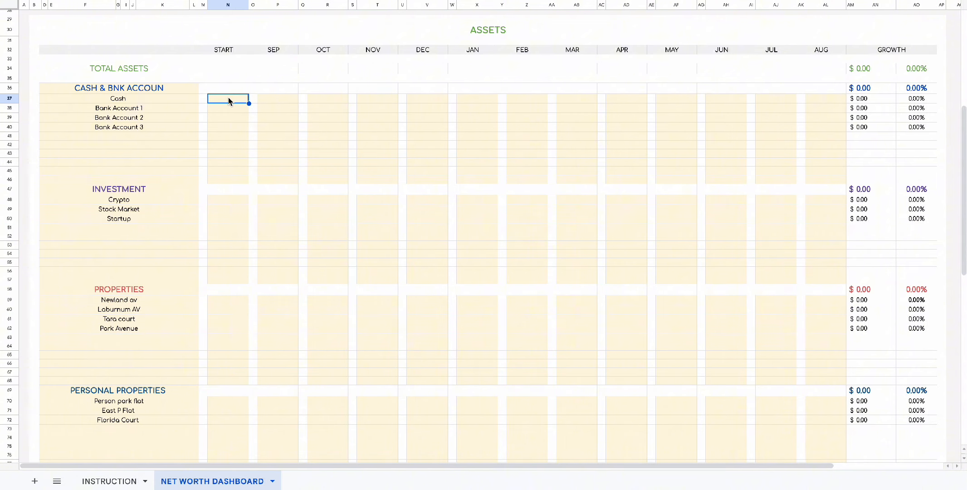
pyautogui.write('1000')
pyautogui.click(230, 109)
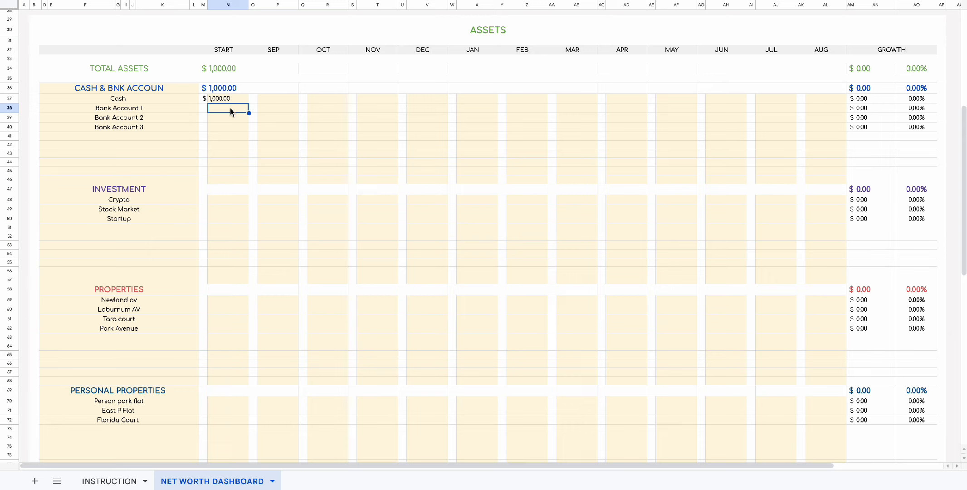
pyautogui.write('230')
pyautogui.click(230, 120)
pyautogui.write('0')
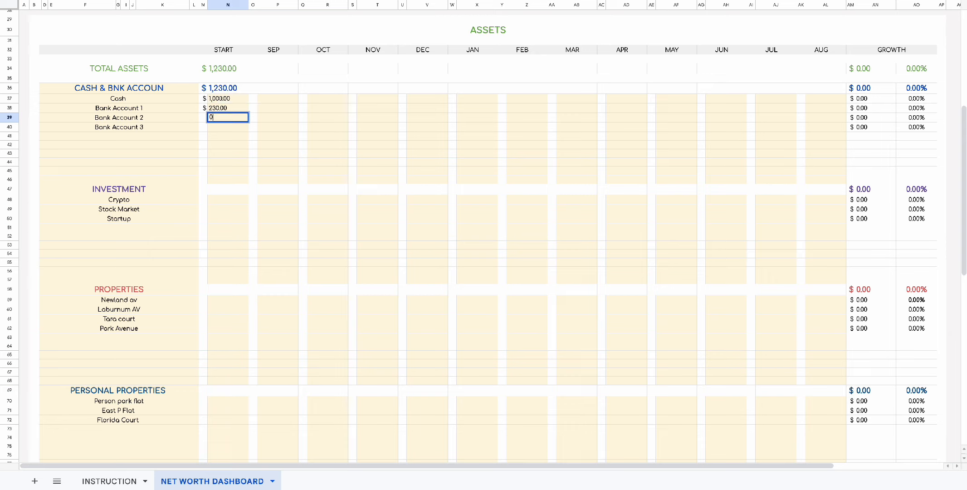
pyautogui.click(230, 128)
pyautogui.write('300')
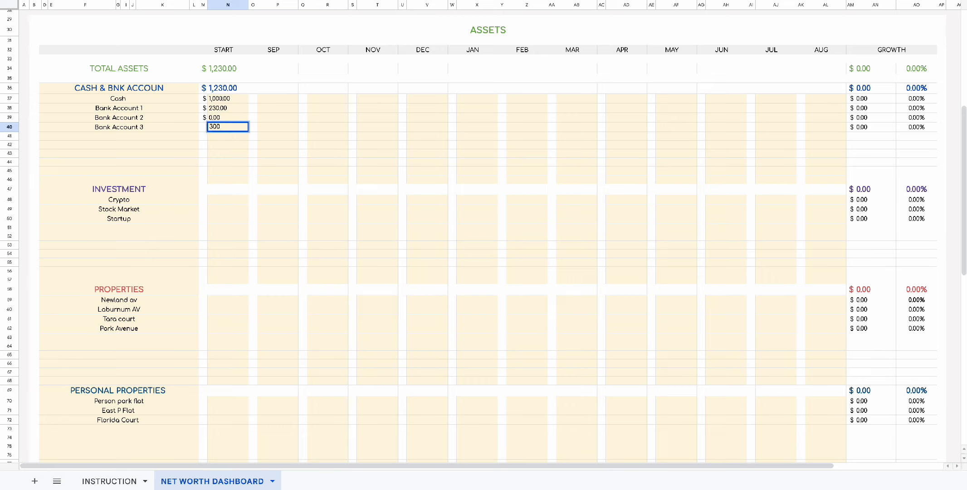
# Enter 2300 as the September amount for Cash
pyautogui.click(281, 103)
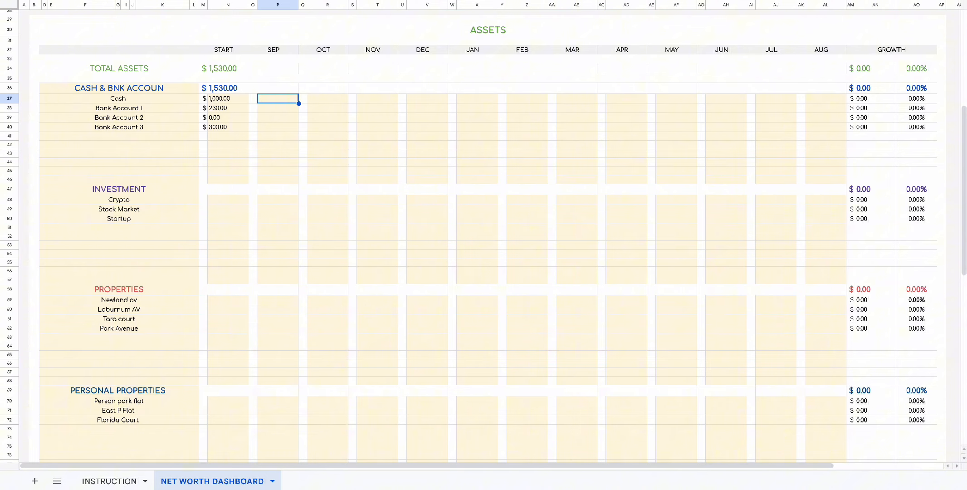
pyautogui.write('2300')
pyautogui.press('Return')
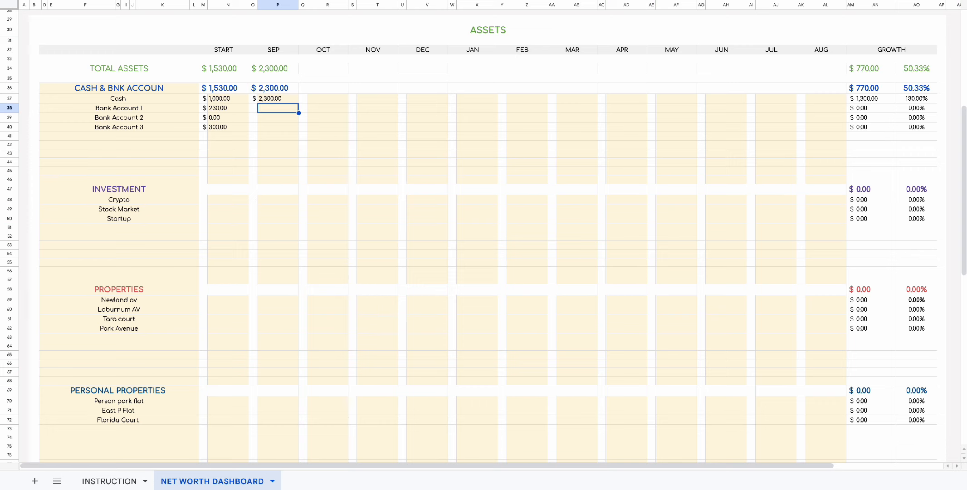
# Enter the September amounts: 1800 for Bank Account 1, 1200 for Bank Account 2 and 3100 for Bank Account 3
pyautogui.write('1800')
pyautogui.press('Return')
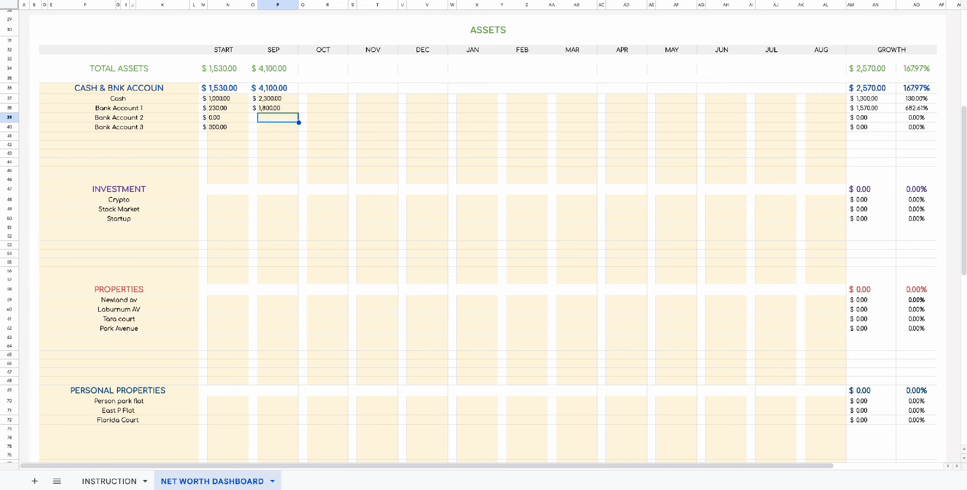
pyautogui.write('1200')
pyautogui.press('Return')
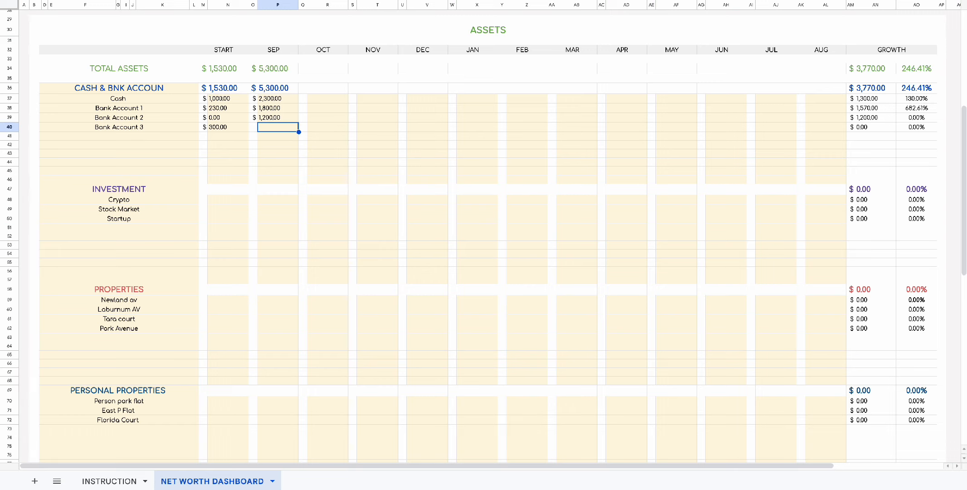
pyautogui.write('3')
pyautogui.write('00')
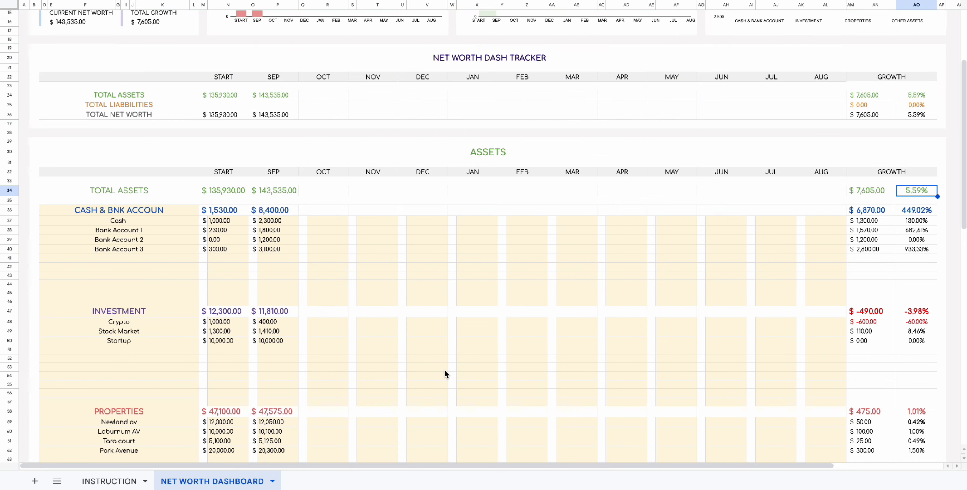
# Examine the asset category headings and the START, September and growth figures for CASH & BNK ACCOUN and its Cash row
pyautogui.click(166, 211)
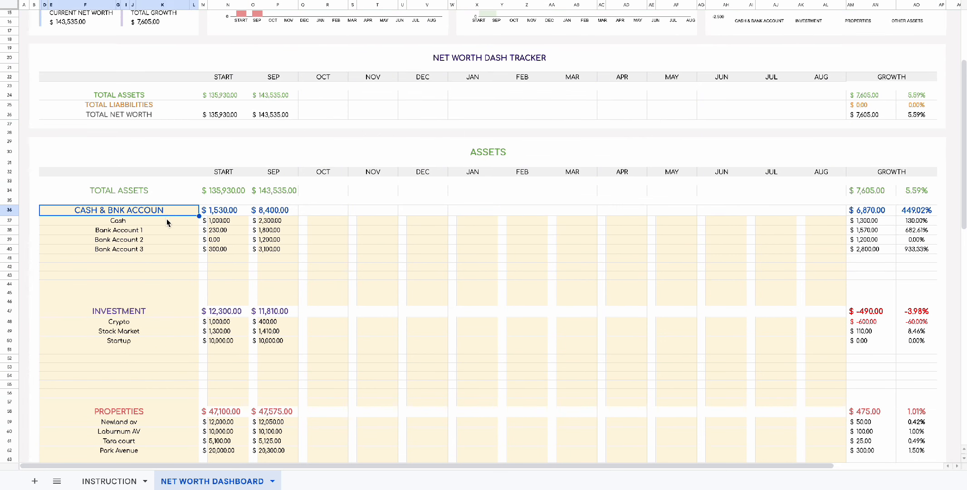
pyautogui.click(156, 311)
pyautogui.click(155, 409)
pyautogui.scroll(-3, 154, 399)
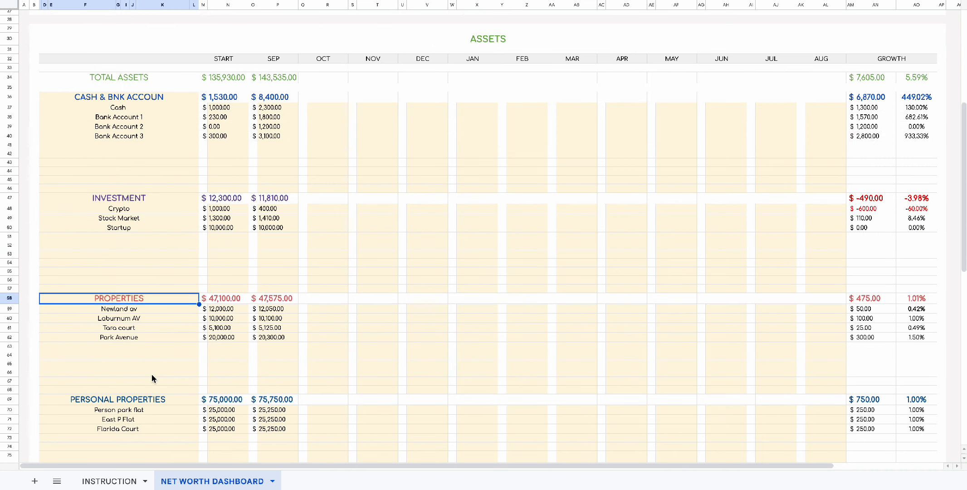
pyautogui.click(149, 399)
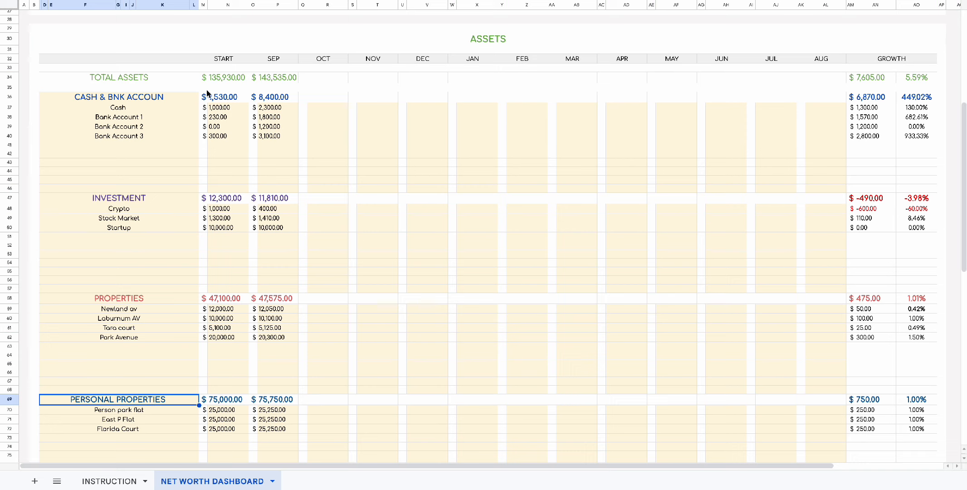
pyautogui.click(190, 100)
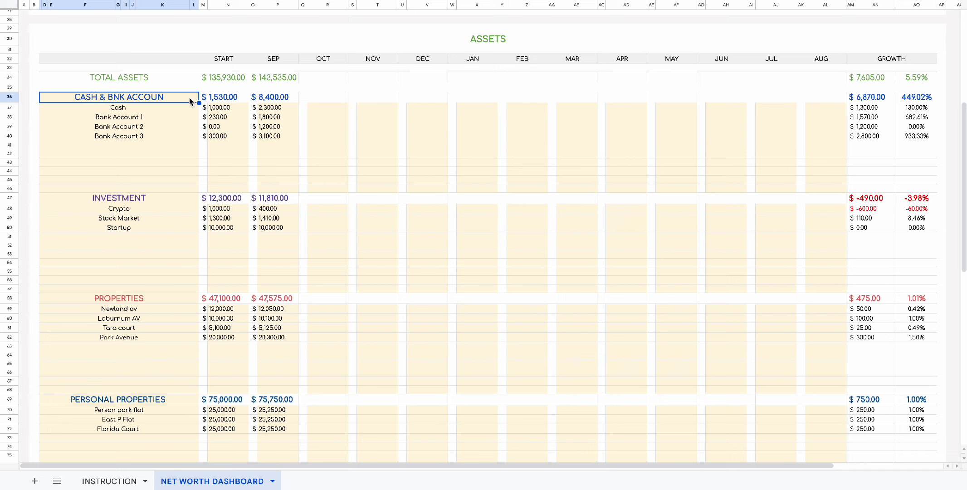
pyautogui.click(226, 99)
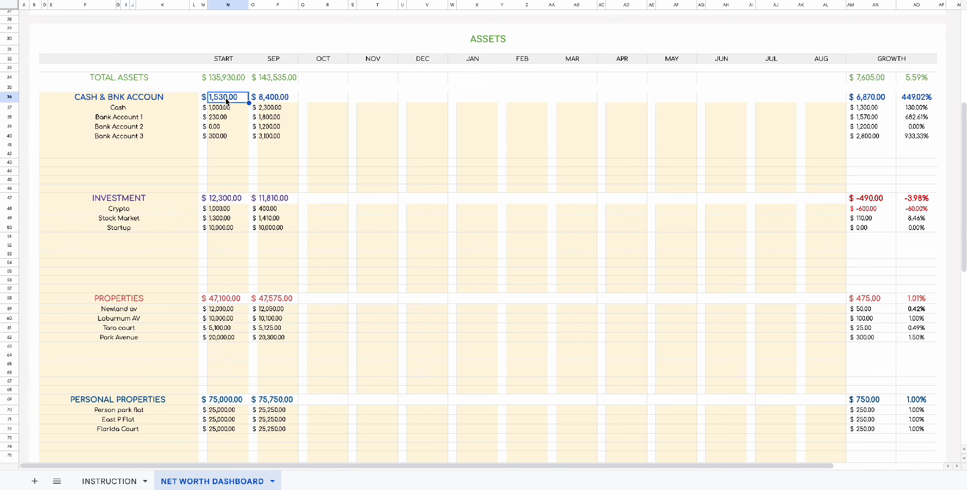
pyautogui.click(277, 101)
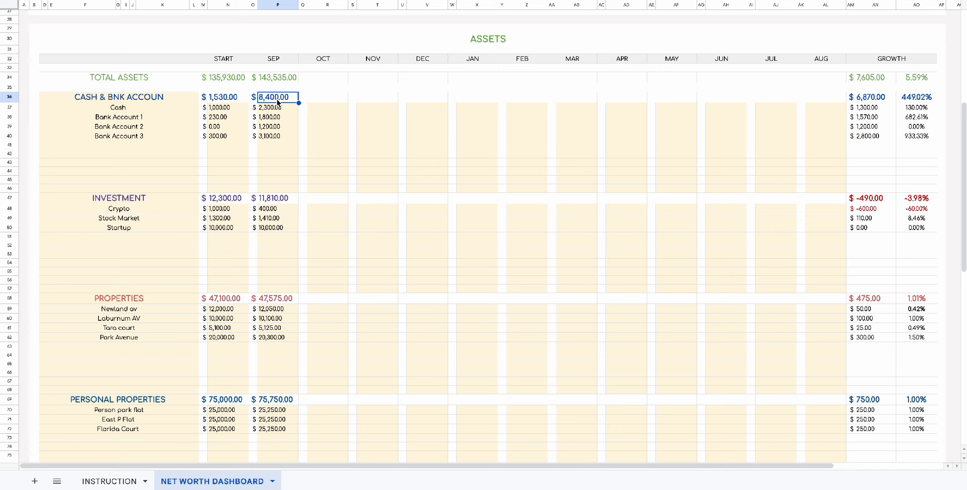
pyautogui.click(881, 101)
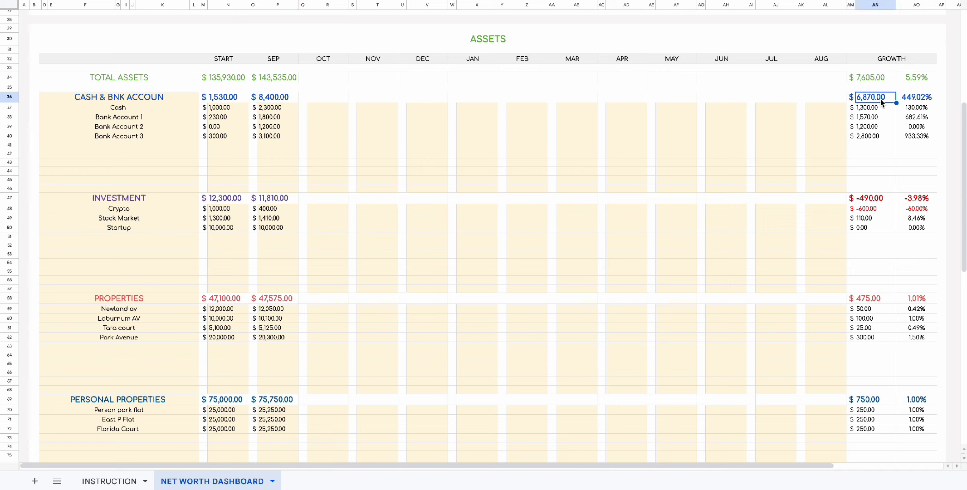
pyautogui.click(916, 100)
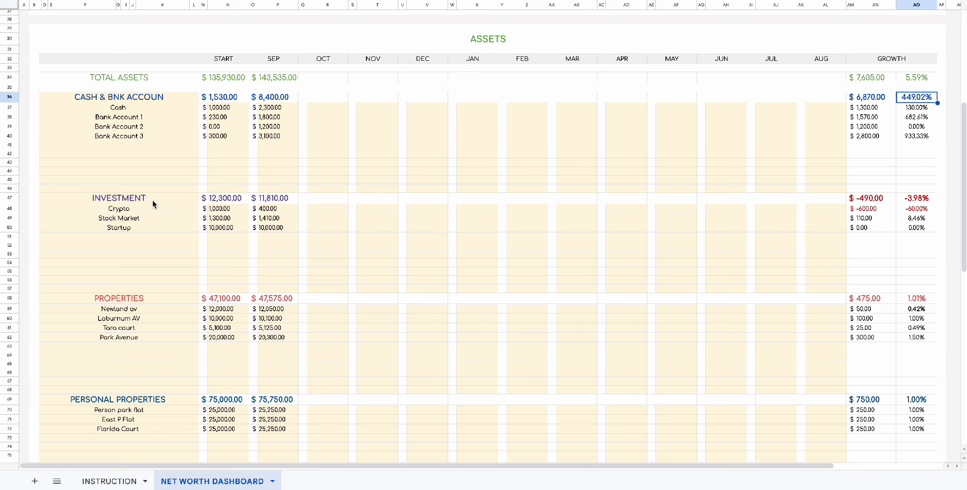
pyautogui.click(154, 108)
pyautogui.click(236, 109)
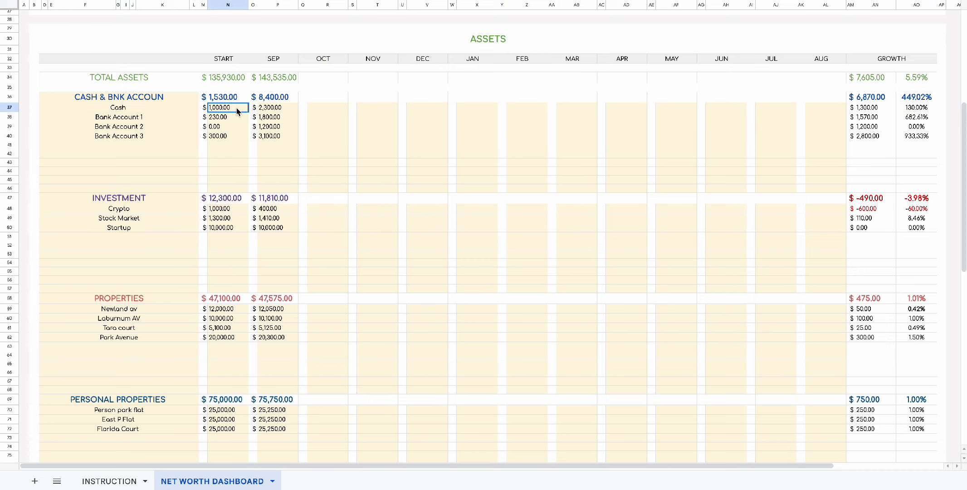
pyautogui.click(287, 109)
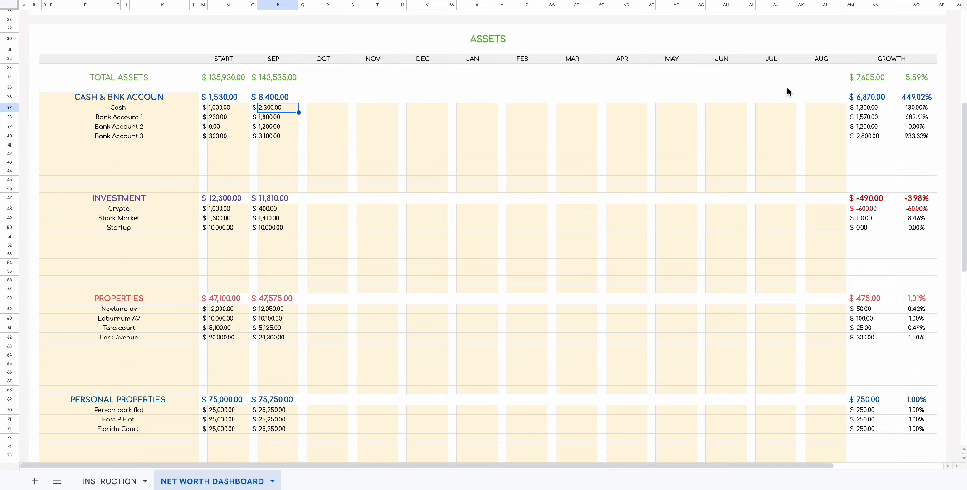
pyautogui.click(882, 108)
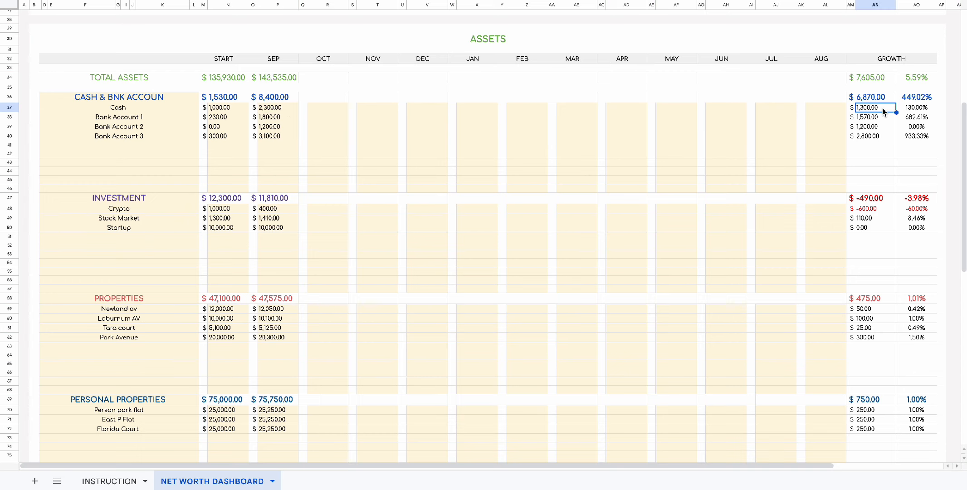
pyautogui.click(932, 109)
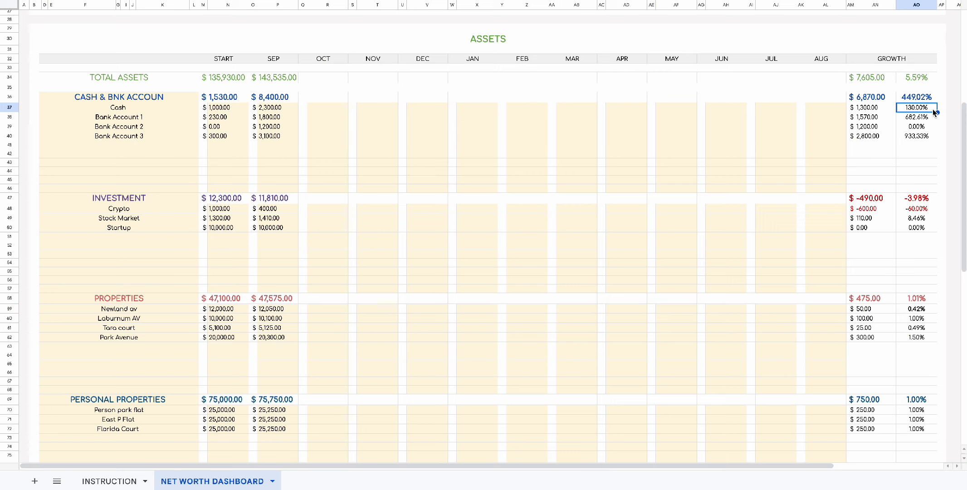
# Examine the INVESTMENT growth and the September amount and growth of TOTAL ASSETS in the net worth dash tracker
pyautogui.click(155, 201)
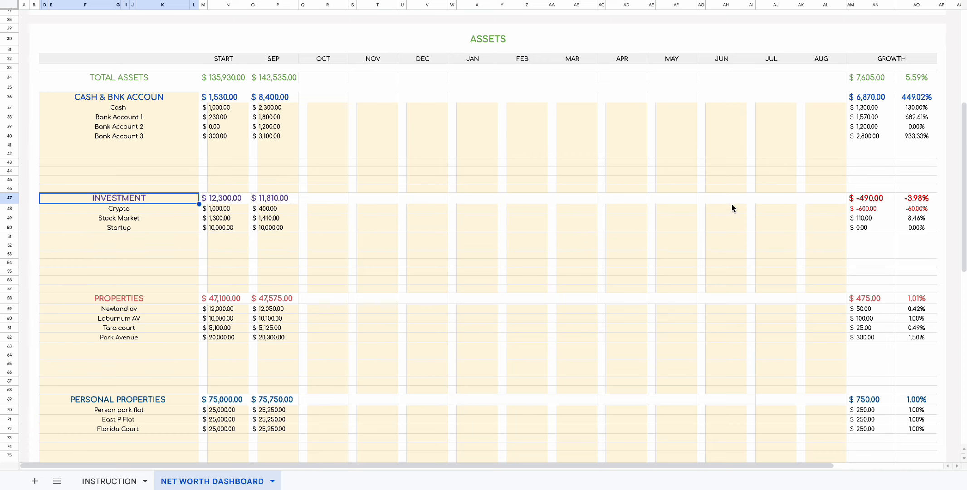
pyautogui.click(887, 199)
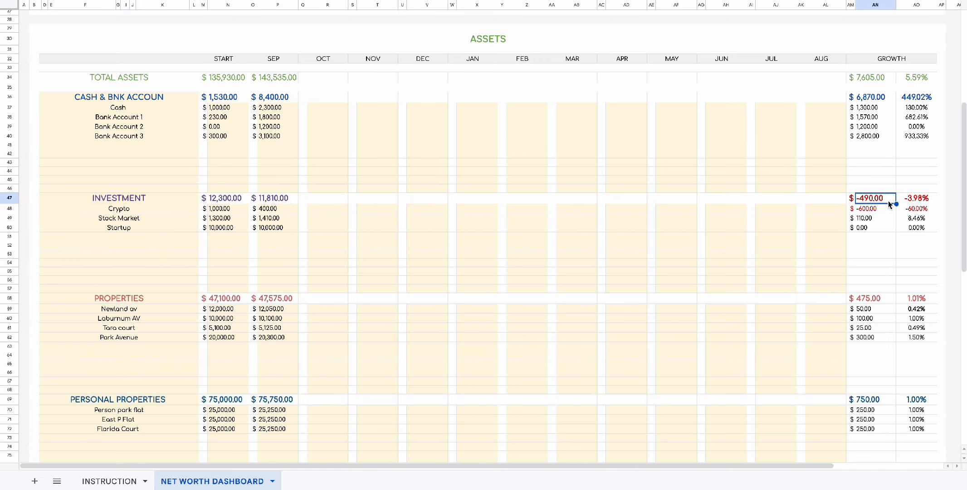
pyautogui.scroll(5, 291, 228)
pyautogui.click(291, 229)
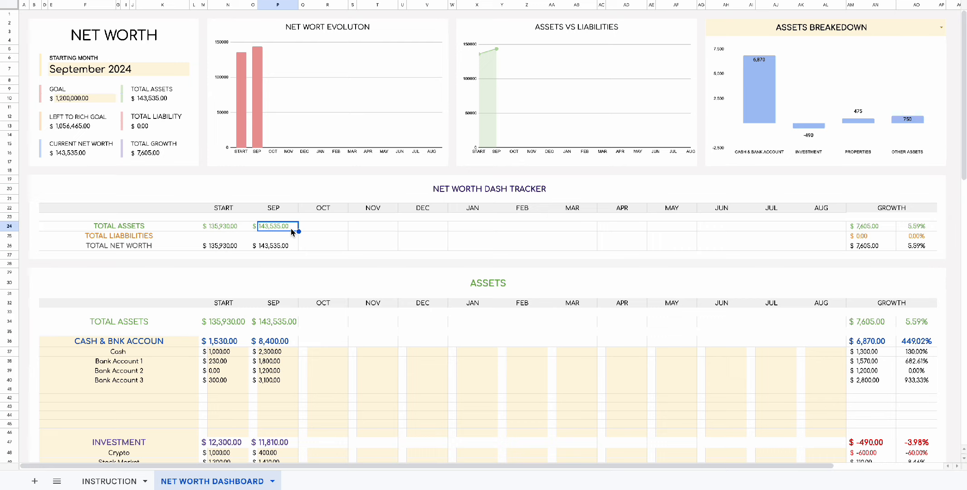
pyautogui.click(882, 227)
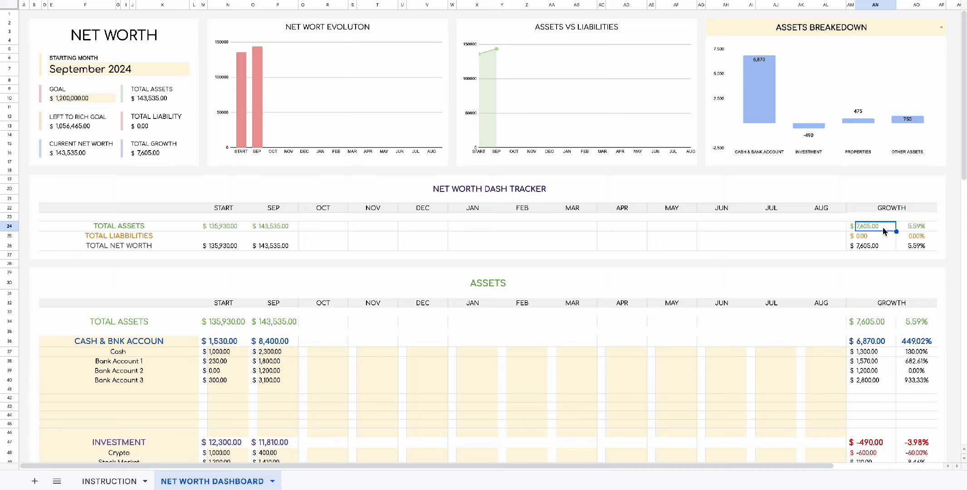
pyautogui.click(929, 229)
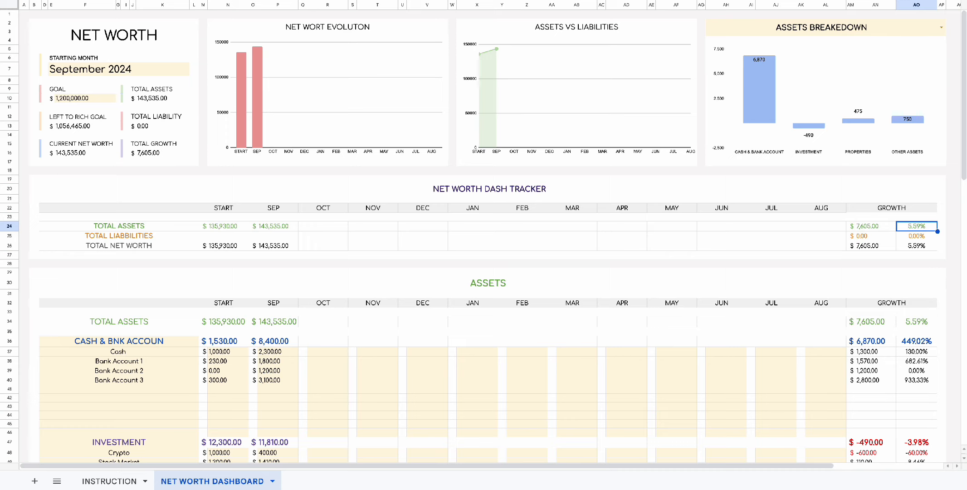
# List Credit Card 1, Credit Card 2 and Credit Card 3 as subcategories under SHORT TERM DEBTS in the liabilities section
pyautogui.scroll(-15, 606, 413)
pyautogui.doubleClick(174, 140)
pyautogui.write('Credit Card 1')
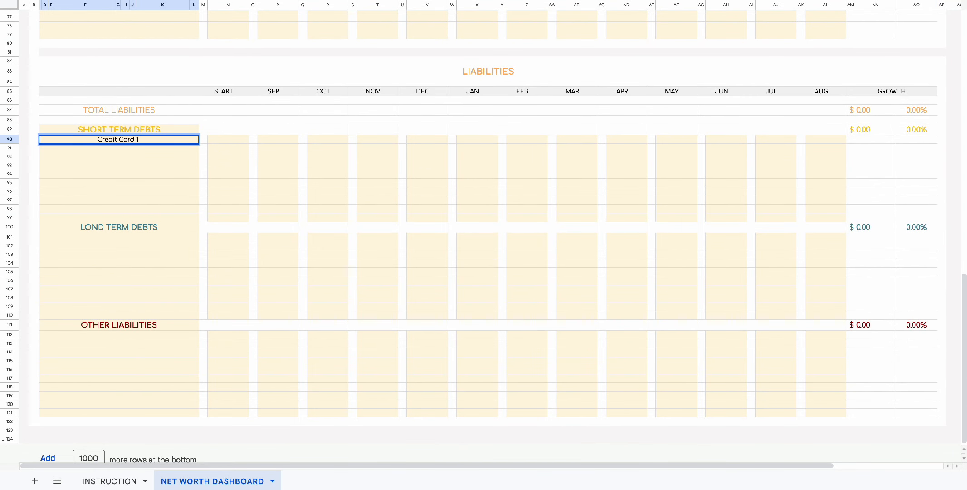
pyautogui.click(145, 149)
pyautogui.write('Credit Card 2')
pyautogui.press('Return')
pyautogui.write('Credit Card 3')
pyautogui.press('Return')
# List Mortgage Tara, Mortgage Park Av, Mortgage Newland and Mortgage Flats Pers. Est P as subcategories under LOND TERM DEBTS
pyautogui.click(136, 239)
pyautogui.write('Mot')
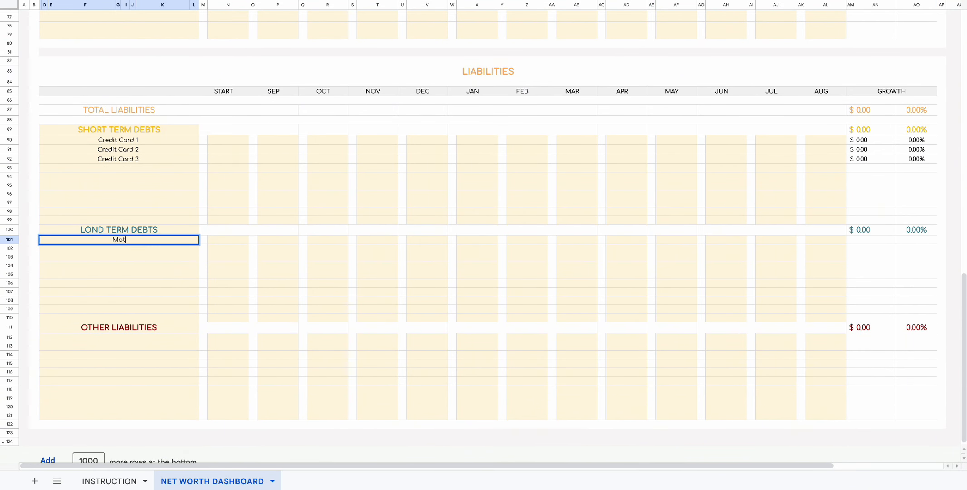
pyautogui.write('tgage Tara')
pyautogui.press('Return')
pyautogui.write('Mortgage Par')
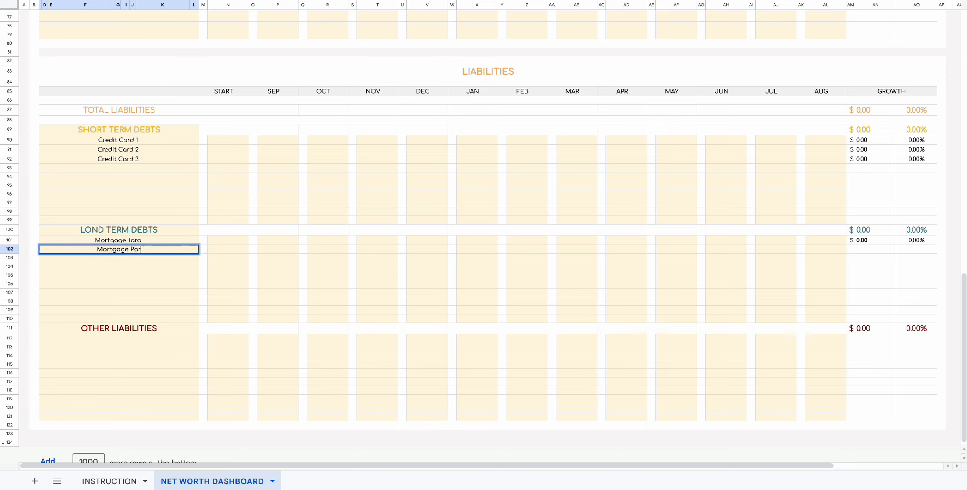
pyautogui.write('k Av')
pyautogui.press('Return')
pyautogui.write('Mortgage Newland')
pyautogui.press('Return')
pyautogui.write('Mortgage')
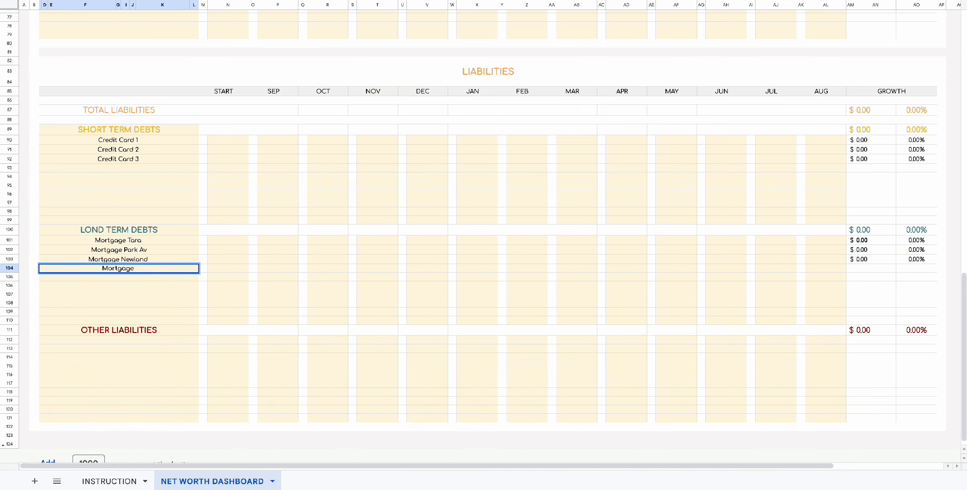
pyautogui.write(' Flats Pers. Est P')
# Add Privat Prop. Mortgae as a subcategory under OTHER LIABILITIES
pyautogui.click(134, 340)
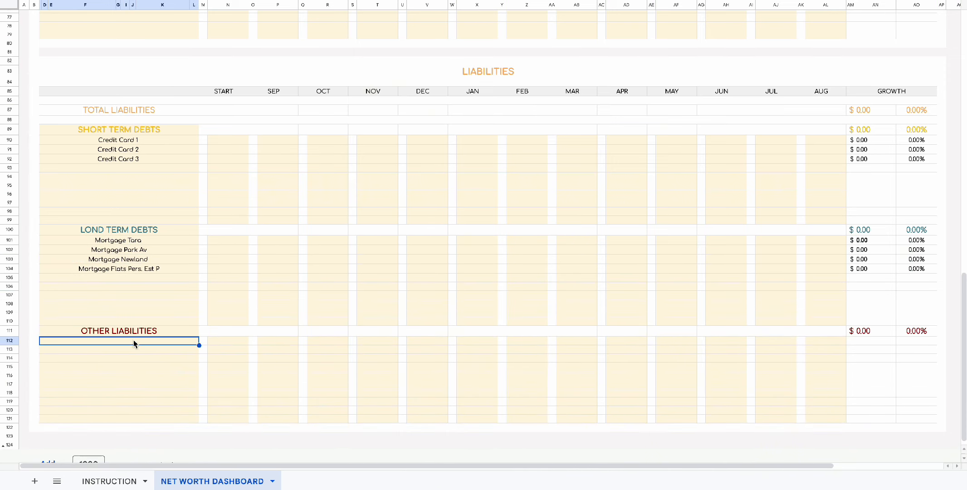
pyautogui.scroll(1, 311, 320)
pyautogui.scroll(-2, 272, 335)
pyautogui.write('Privat Prop. Mortgae')
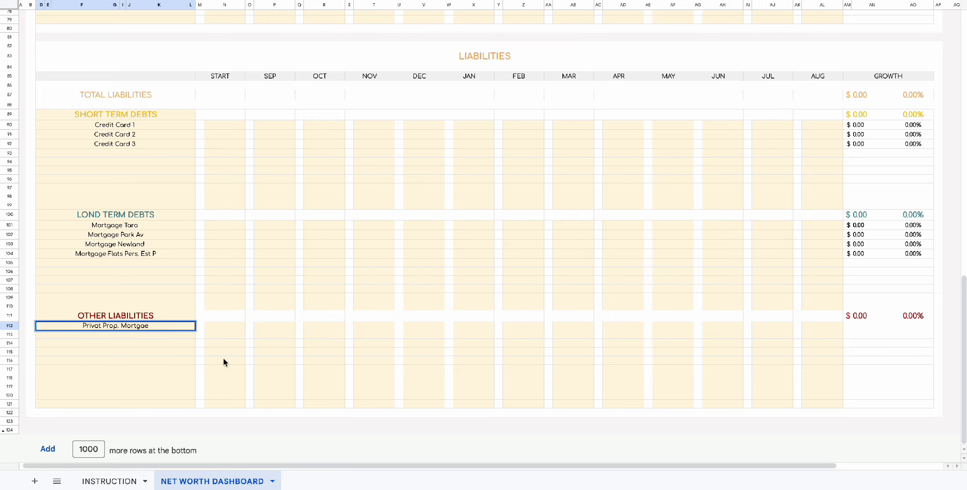
# Enter the START amounts 1750 for Credit Card 1, 1800 for Credit Card 2 and 990 for Credit Card 3
pyautogui.click(229, 126)
pyautogui.write('1750')
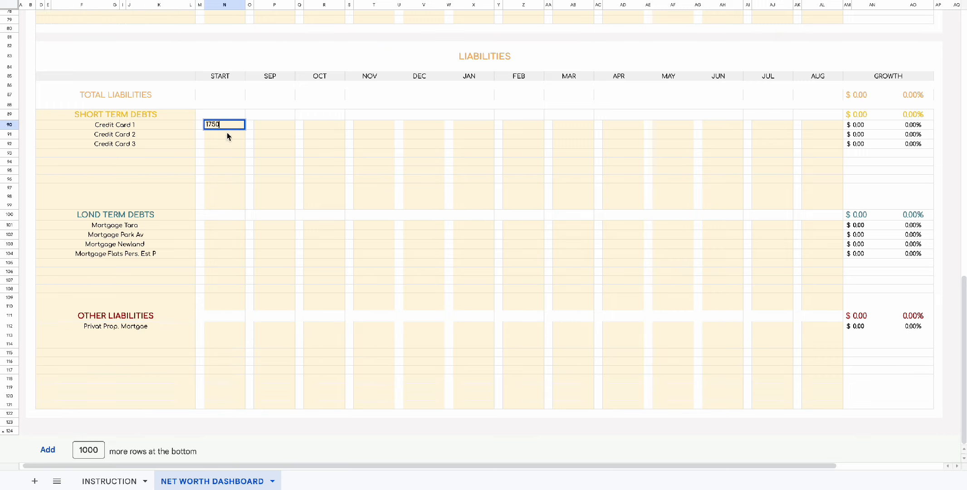
pyautogui.press('Return')
pyautogui.write('1800')
pyautogui.press('Return')
pyautogui.write('990')
# Enter START amounts 50000, 50000, 75000 and 20000 for the Tara, Park Av, Newland and Flats mortgages, and 25000 for Privat Prop. Mortgae
pyautogui.click(220, 226)
pyautogui.write('50000')
pyautogui.press('Return')
pyautogui.write('50000')
pyautogui.press('Return')
pyautogui.write('75000')
pyautogui.press('Return')
pyautogui.write('20000')
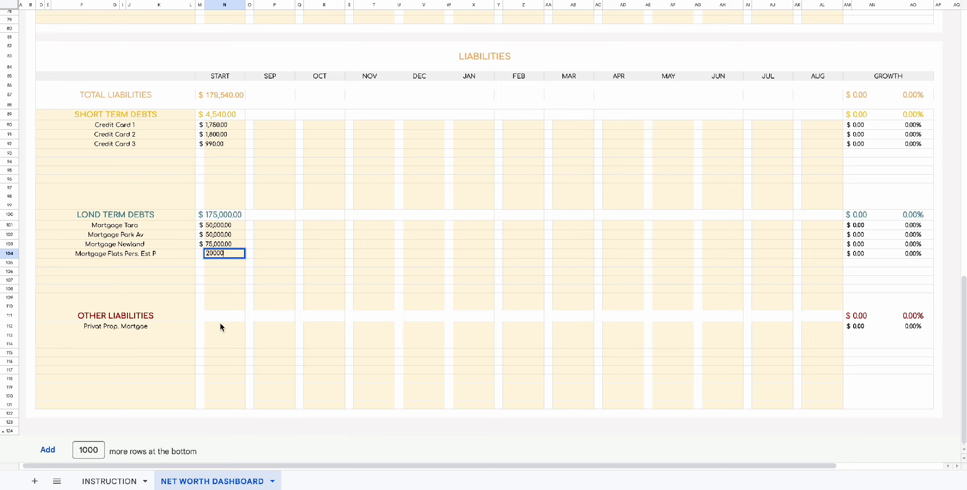
pyautogui.click(222, 327)
pyautogui.write('25000')
# Enter the September amounts 1850 for Credit Card 1, 1600 for Credit Card 2 and 900 for Credit Card 3
pyautogui.click(274, 125)
pyautogui.write('1850')
pyautogui.press('Return')
pyautogui.write('1600')
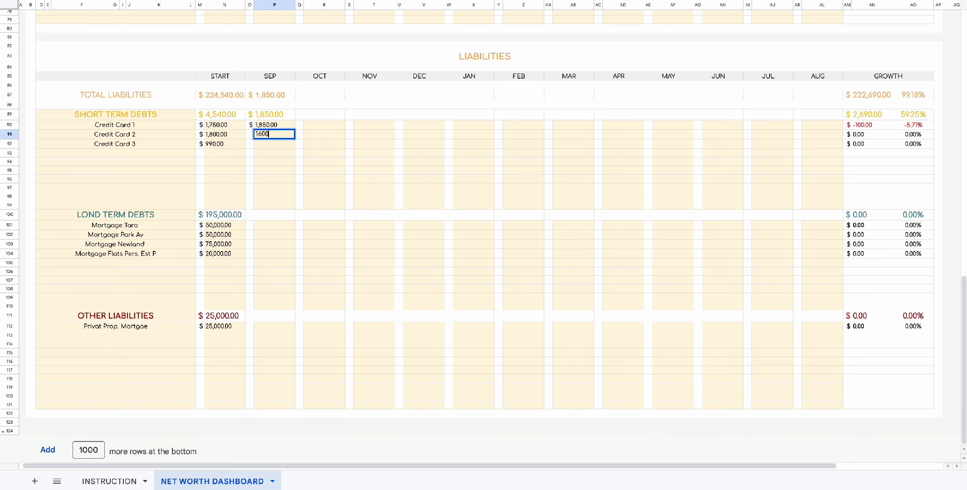
pyautogui.press('Return')
pyautogui.write('900')
# Enter September amounts 49500, 49500, 72250 and 19100 for the Tara, Park Av, Newland and Flats mortgages
pyautogui.click(274, 225)
pyautogui.write('49500')
pyautogui.press('Return')
pyautogui.write('49500')
pyautogui.press('Return')
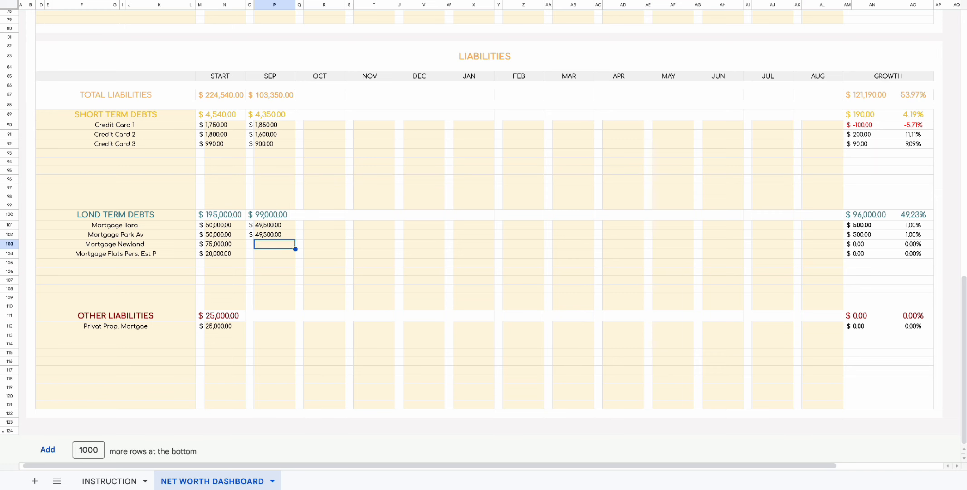
pyautogui.write('72250')
pyautogui.press('Return')
pyautogui.write('19100')
# Enter 22000 as the September amount for Privat Prop. Mortgae
pyautogui.click(273, 324)
pyautogui.write('2200')
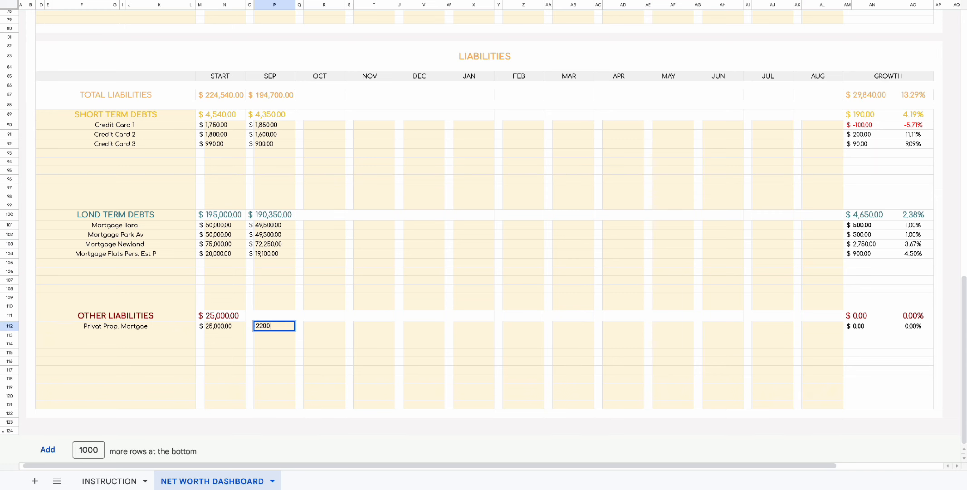
pyautogui.write('000.')
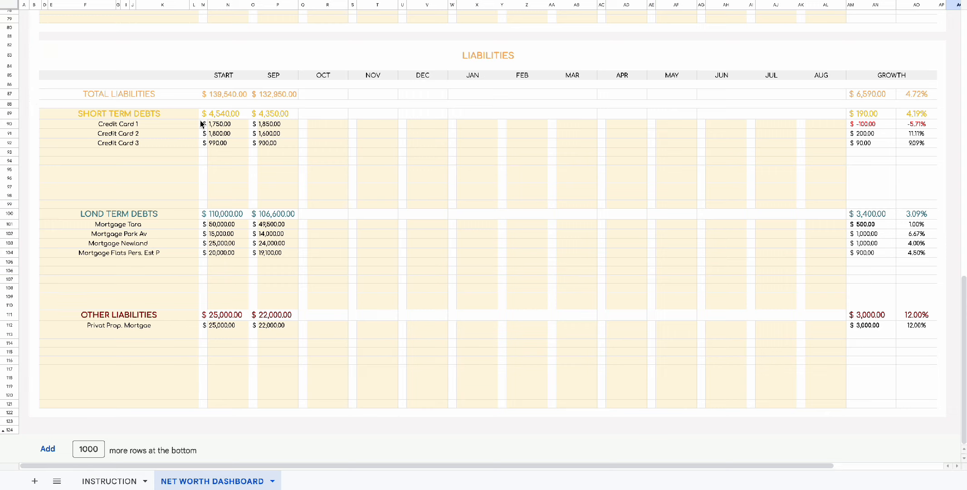
# Examine the START, SEP and GROWTH figures of the Short Term Debts total and of Credit Card 1 in the liabilities table
pyautogui.click(241, 115)
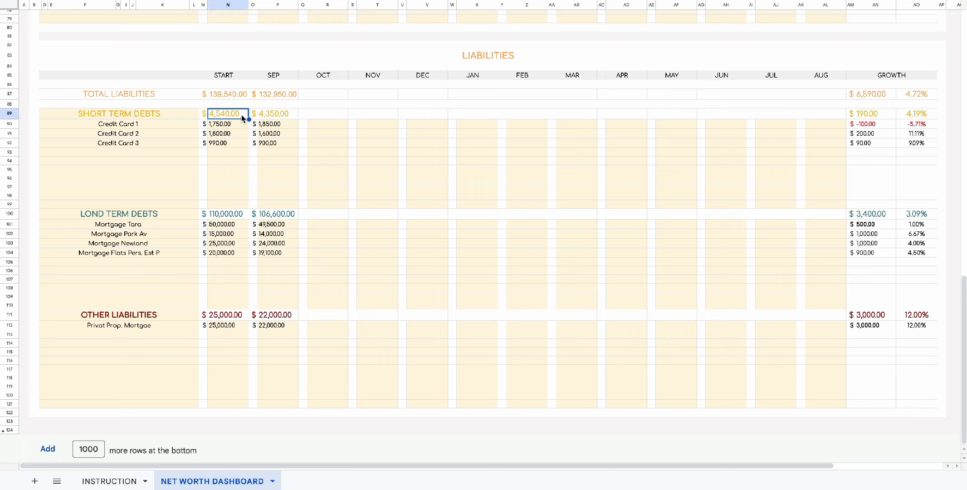
pyautogui.click(287, 113)
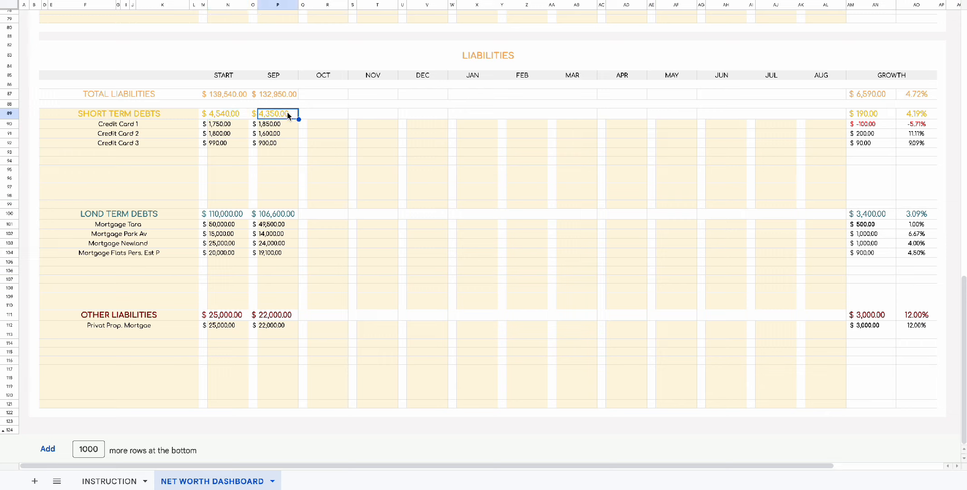
pyautogui.click(881, 117)
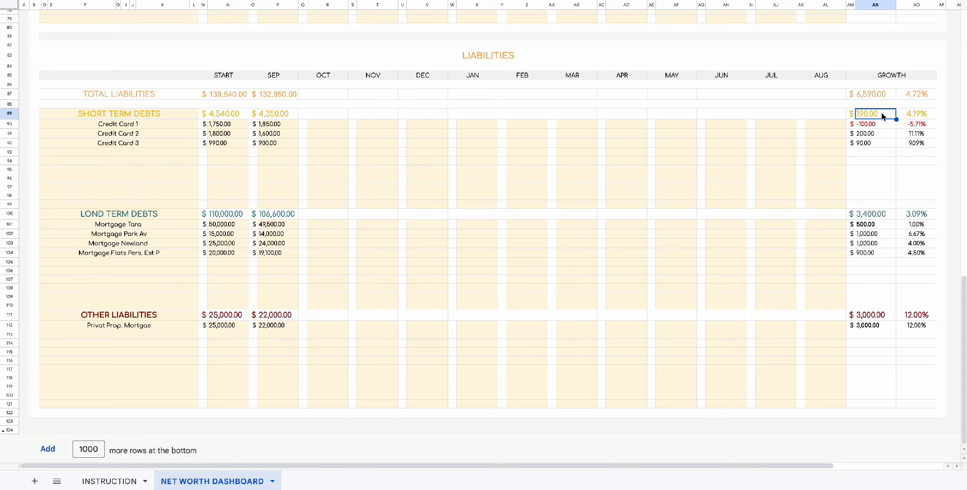
pyautogui.click(929, 117)
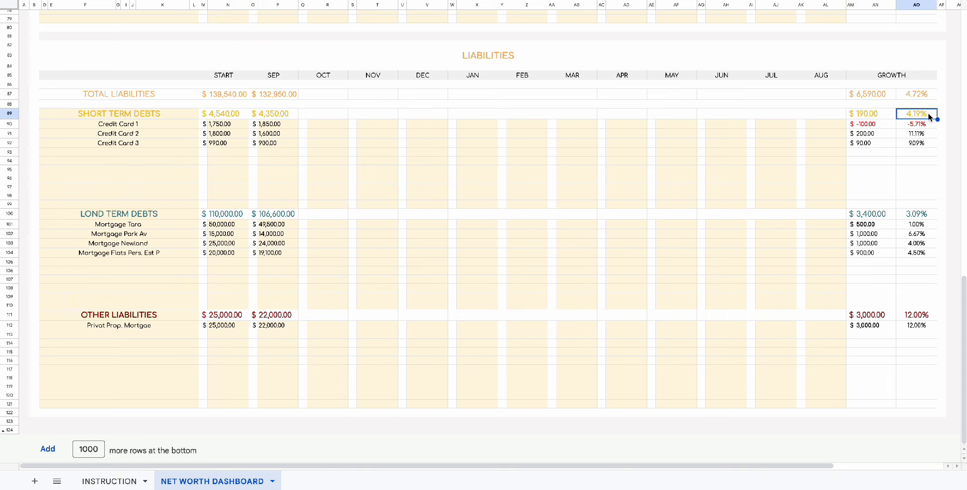
pyautogui.click(184, 125)
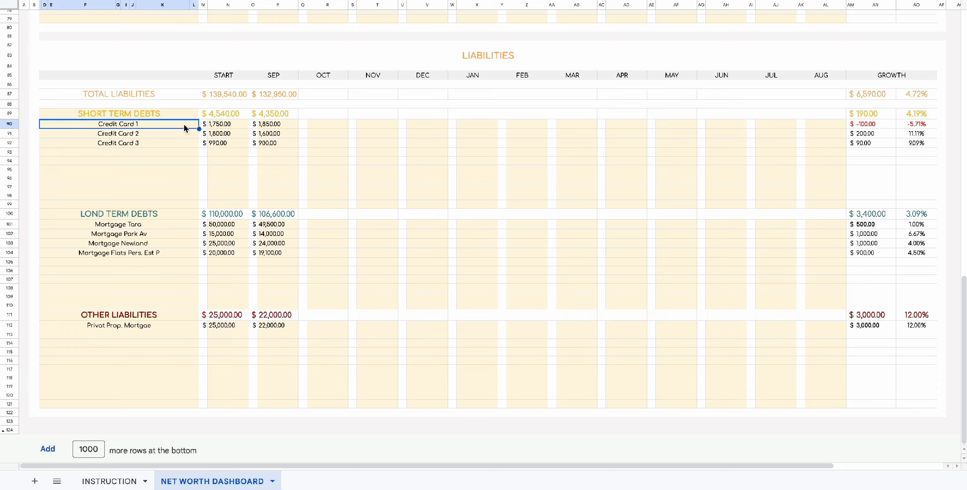
pyautogui.click(242, 124)
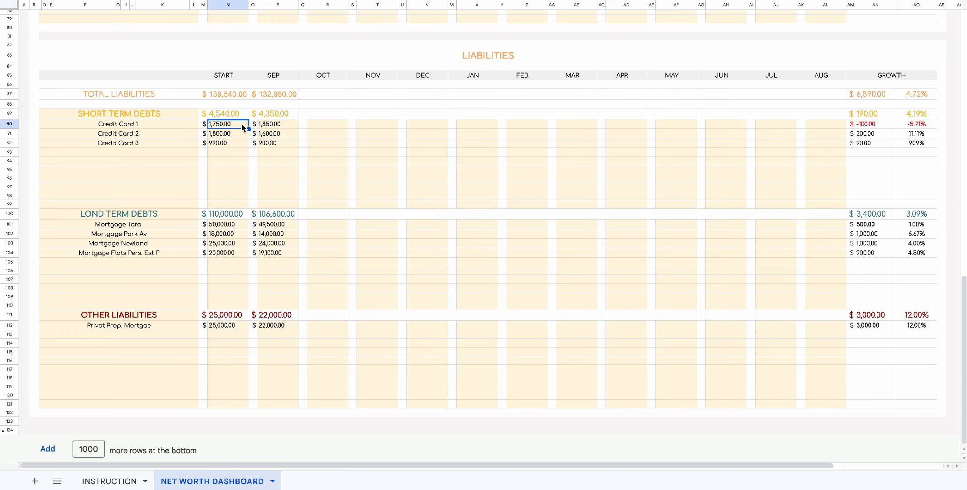
pyautogui.click(284, 123)
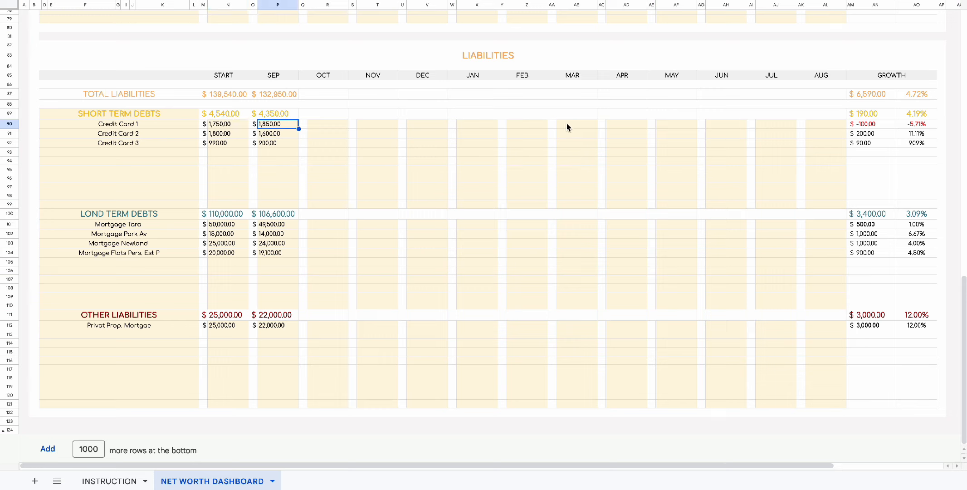
pyautogui.click(882, 123)
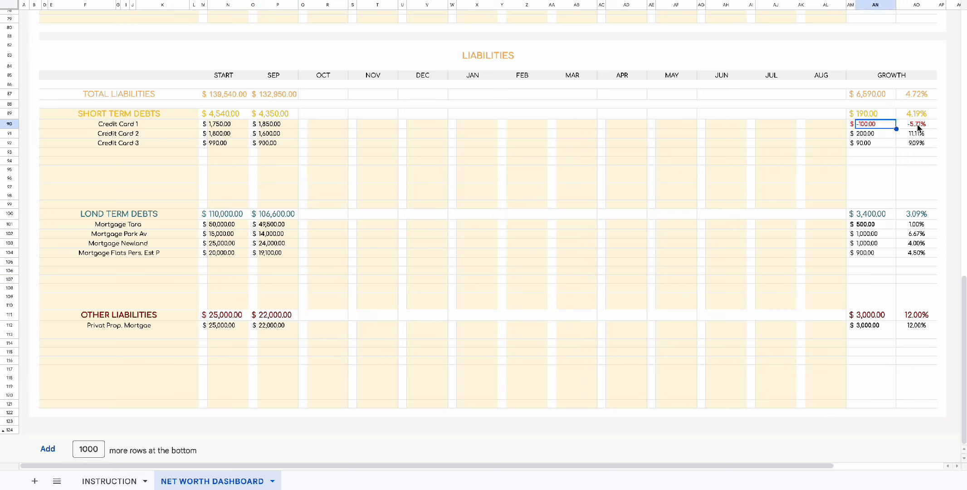
pyautogui.click(928, 126)
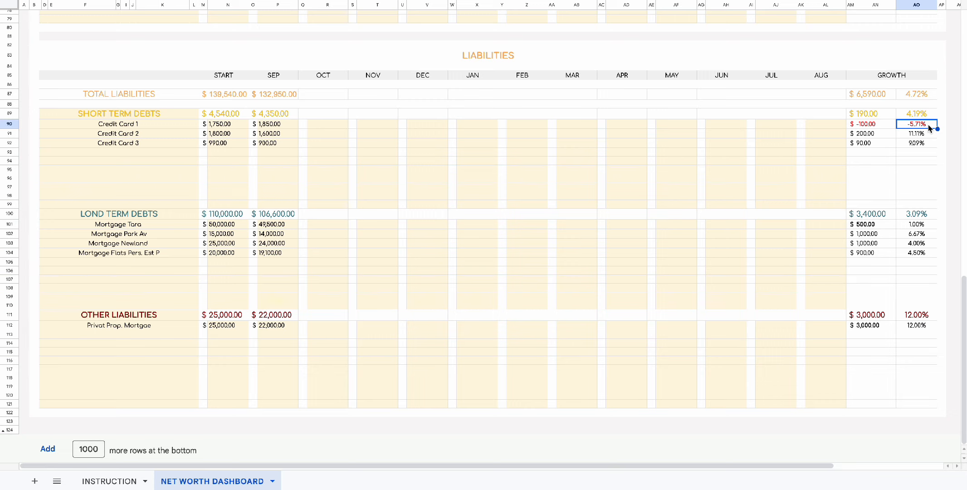
# Review the START and SEP assets, liabilities and net worth totals in the Net Worth Dash Tracker, plus the total net worth growth
pyautogui.scroll(20, 928, 128)
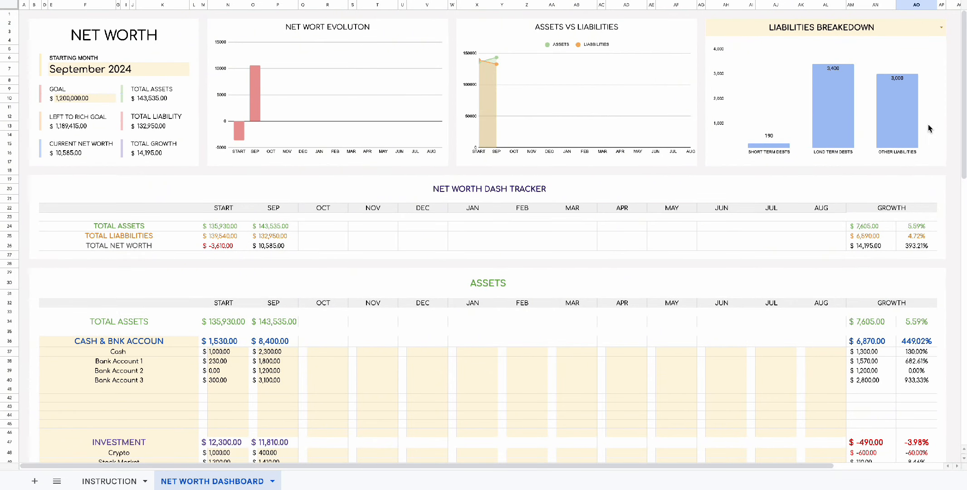
pyautogui.click(235, 227)
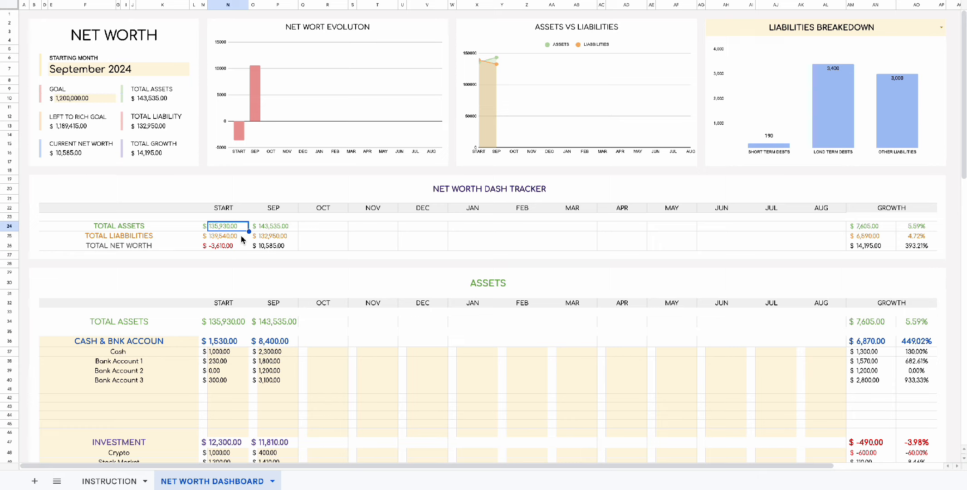
pyautogui.click(242, 239)
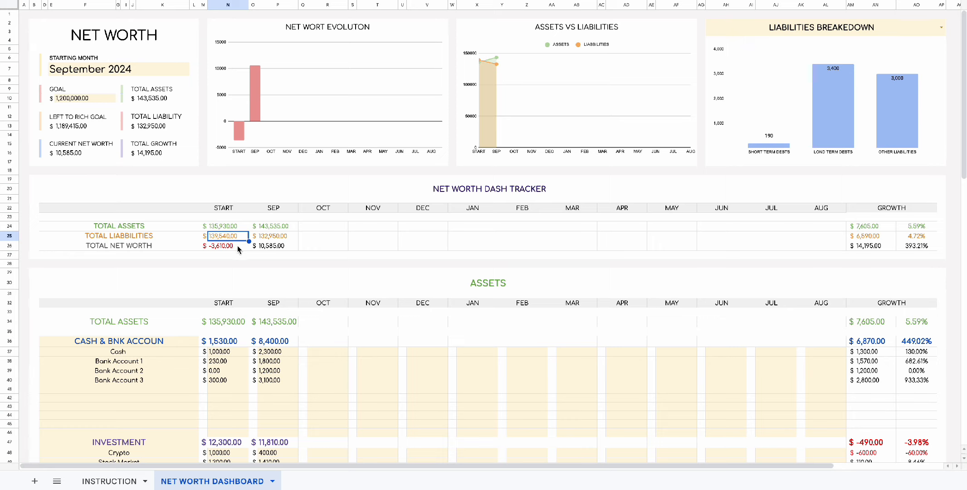
pyautogui.click(237, 248)
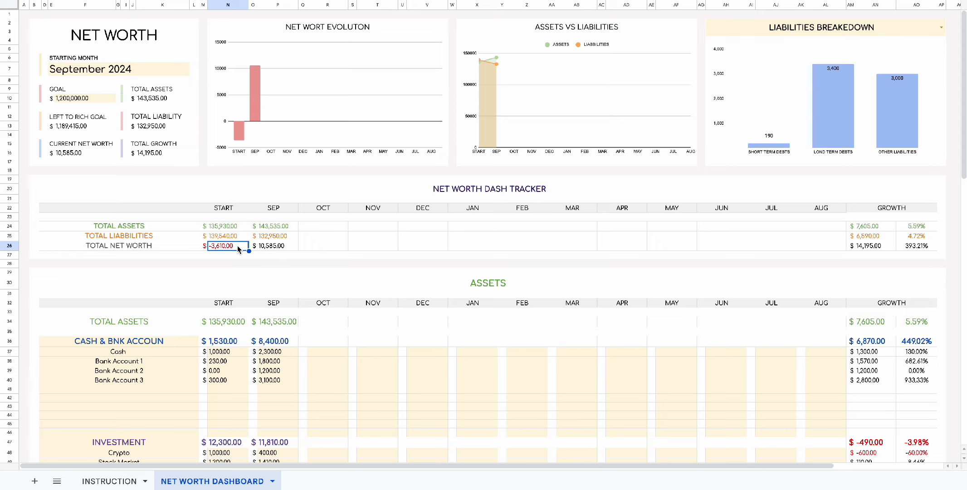
pyautogui.click(291, 227)
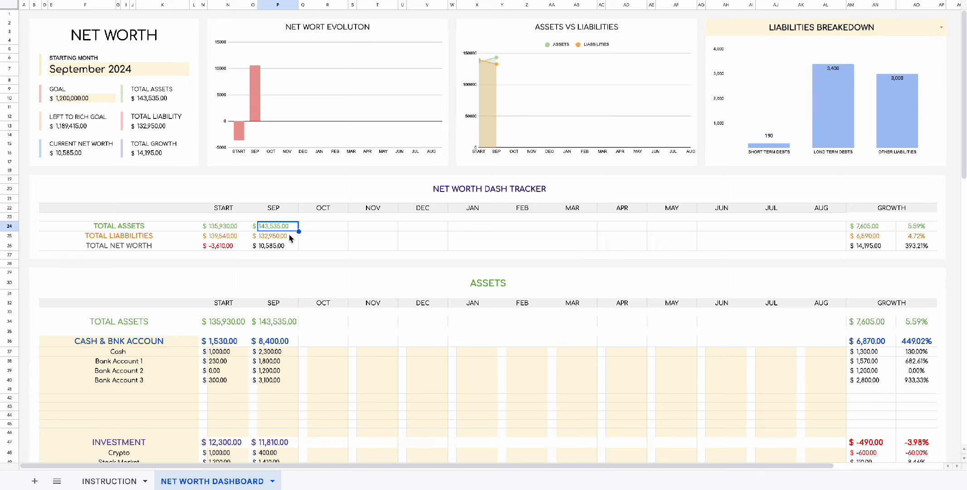
pyautogui.click(290, 236)
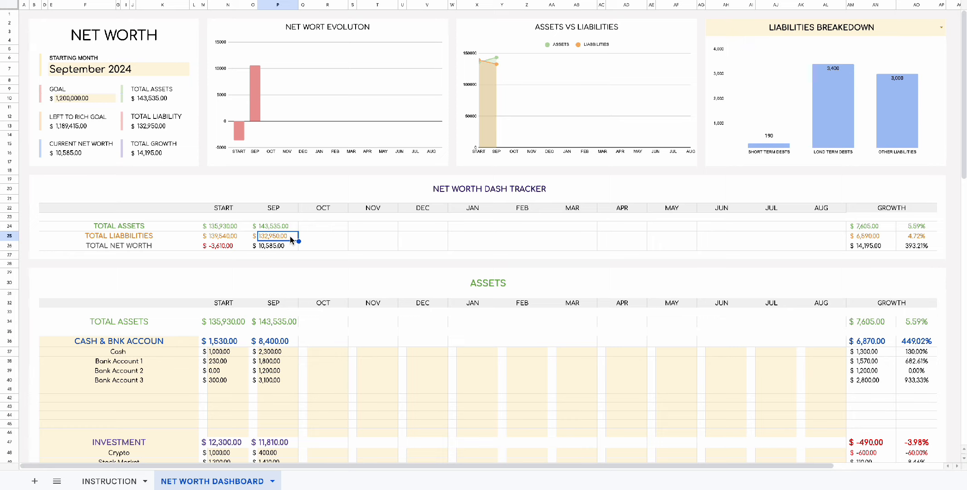
pyautogui.click(287, 248)
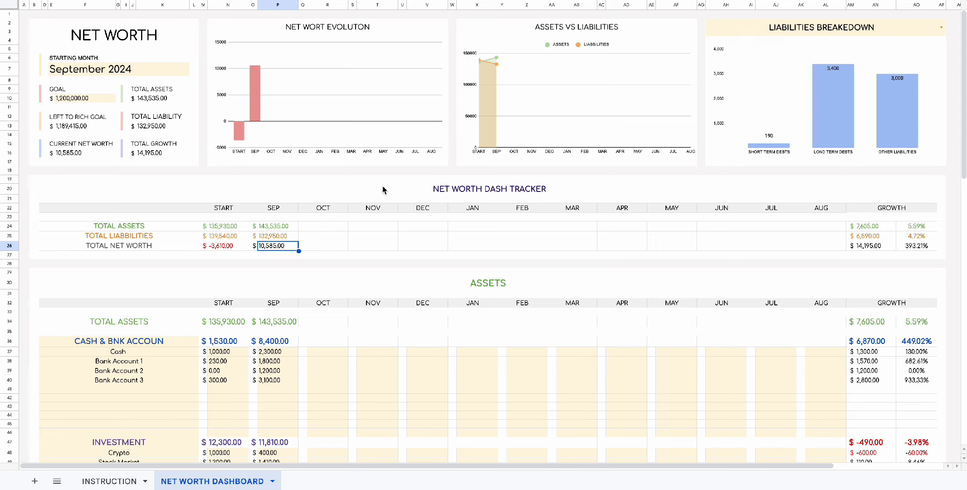
pyautogui.click(883, 248)
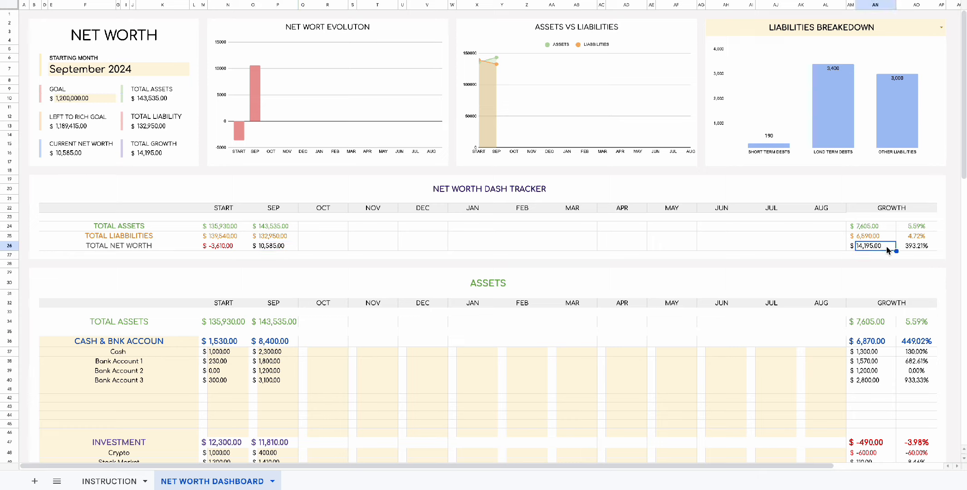
pyautogui.click(929, 250)
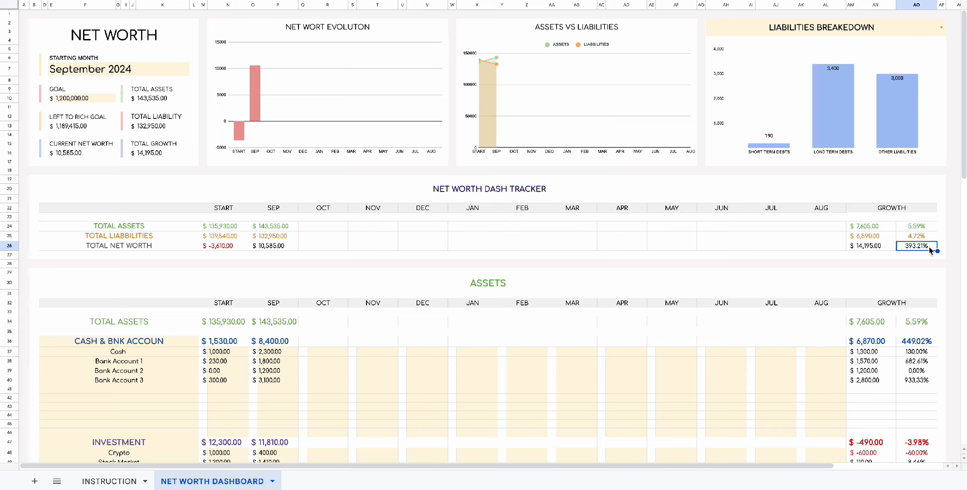